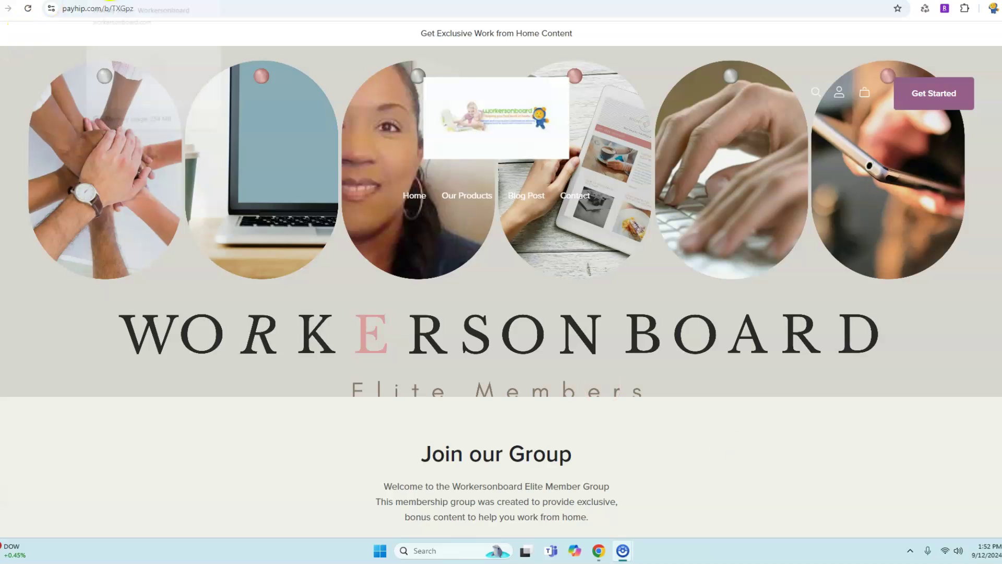
Switch to the Workersonboard weekly jobs page and close the ad covering the list.
left_click(141, 10)
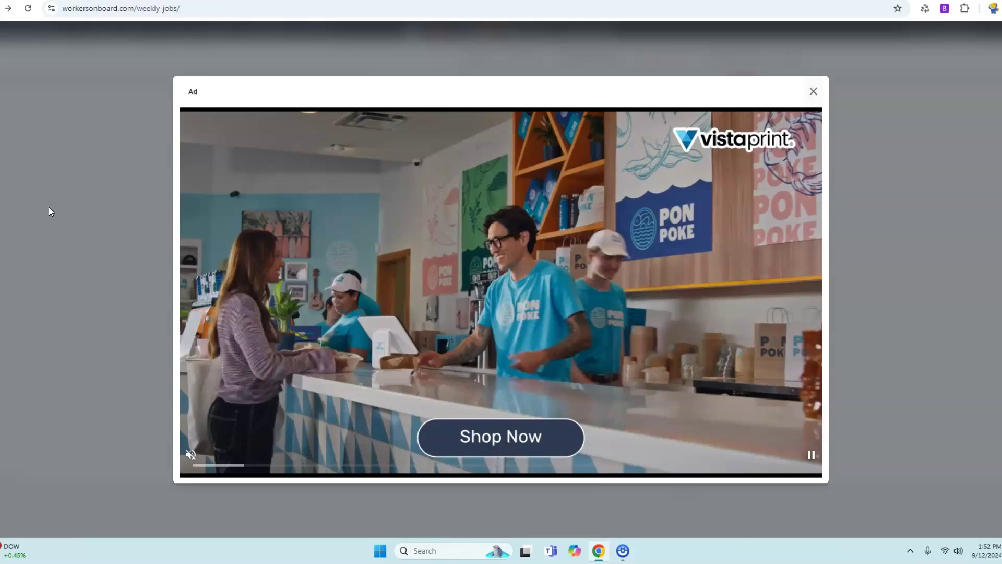
left_click(49, 207)
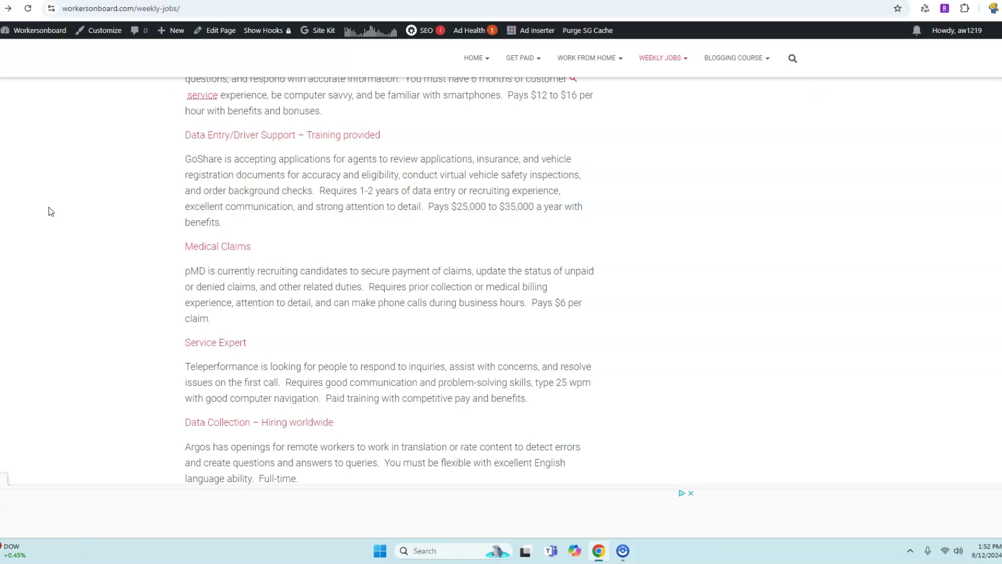
scroll(122, 247, "up", 4)
scroll(123, 246, "up", 3)
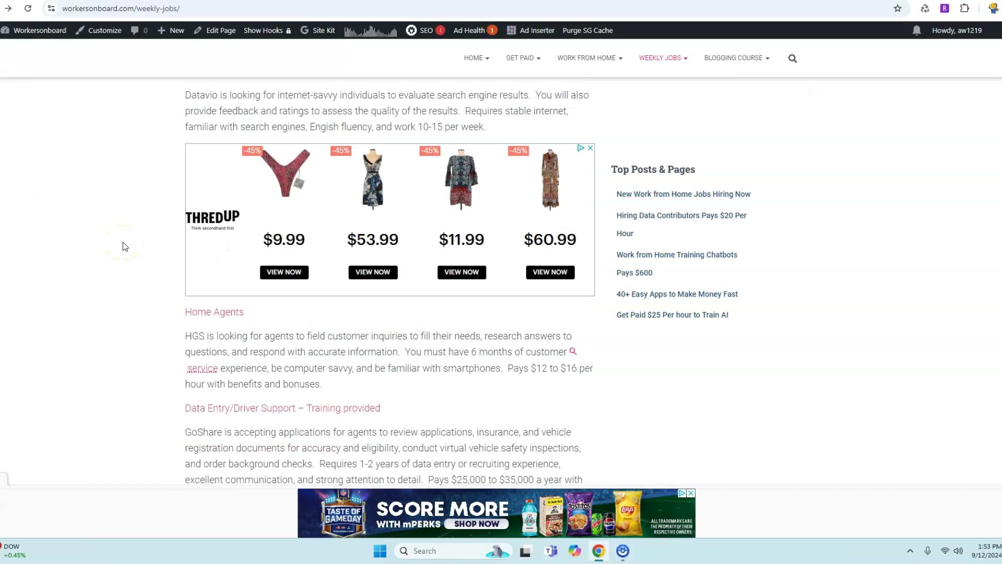
scroll(124, 247, "up", 3)
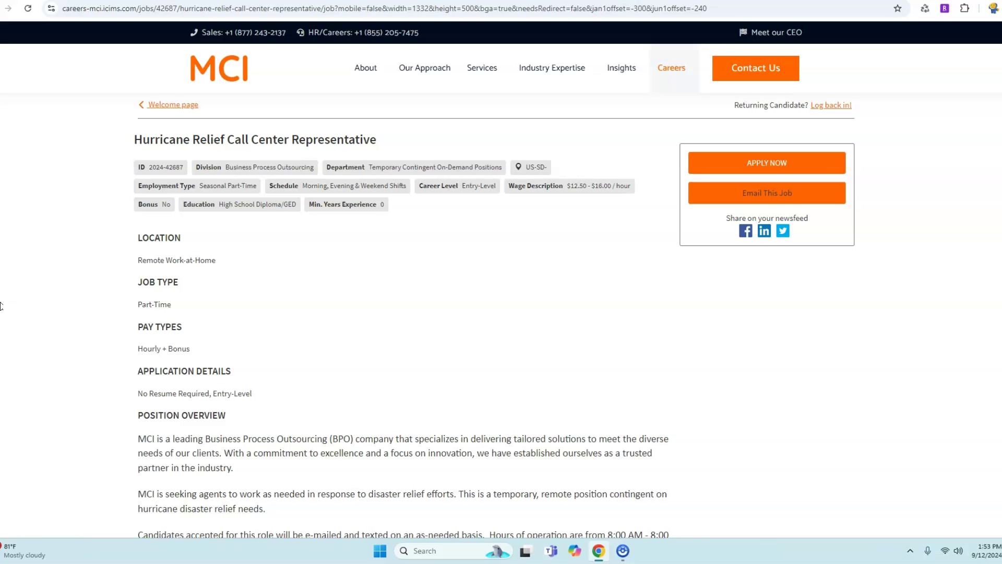
scroll(1, 306, "down", 1)
scroll(32, 275, "down", 2)
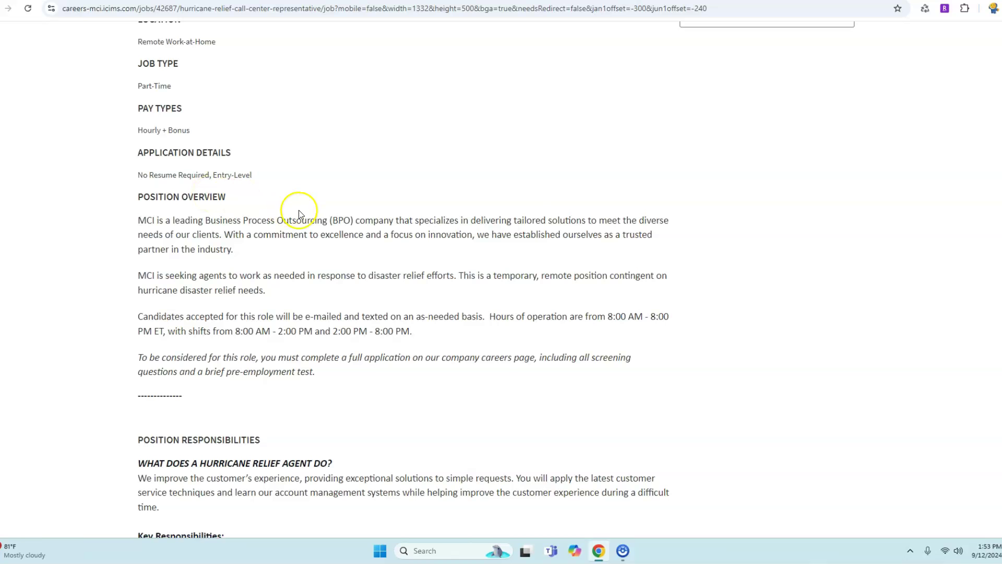
scroll(298, 213, "down", 1)
scroll(299, 213, "down", 2)
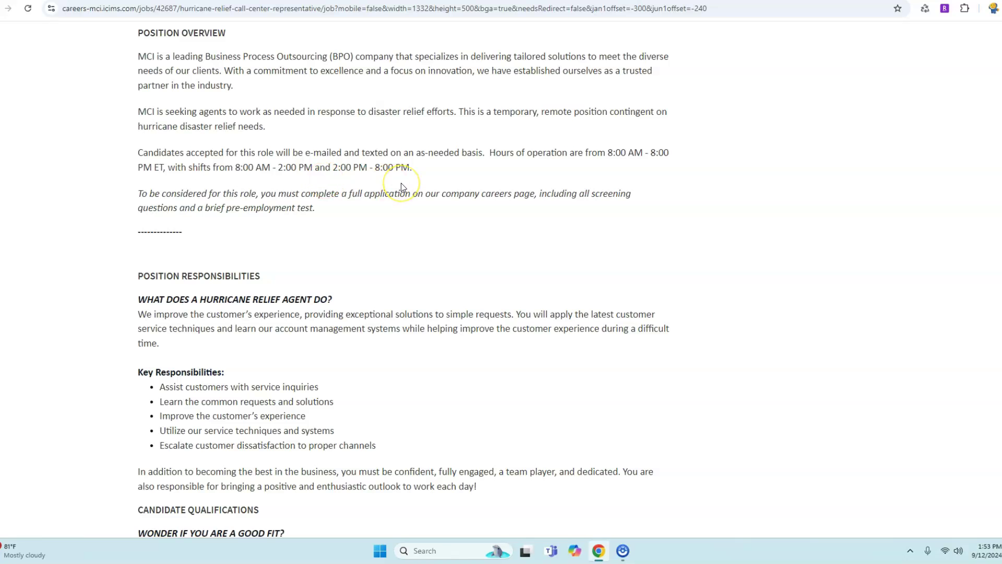
scroll(404, 187, "down", 2)
scroll(404, 187, "down", 2)
scroll(404, 187, "down", 1)
scroll(402, 186, "up", 1)
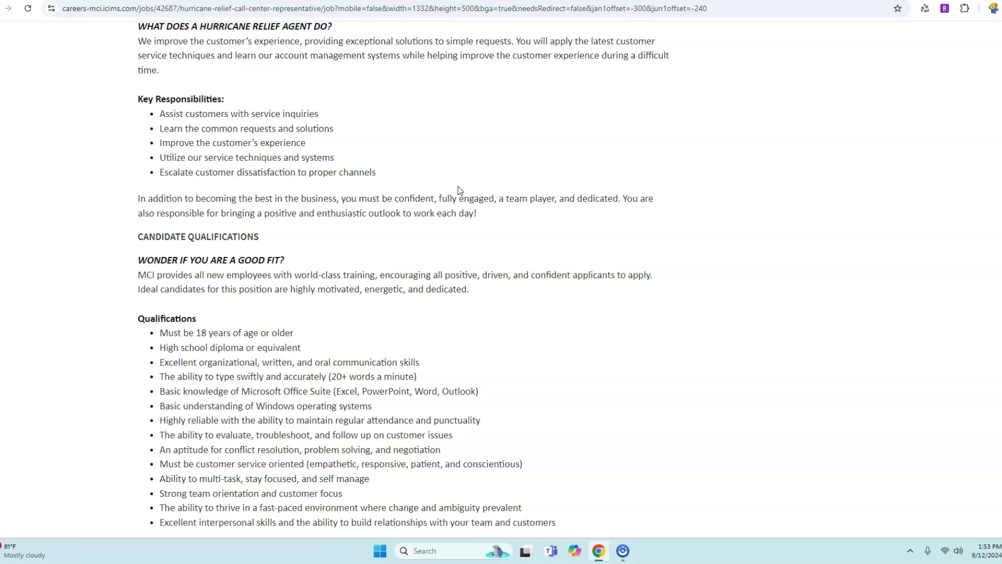
scroll(459, 191, "up", 4)
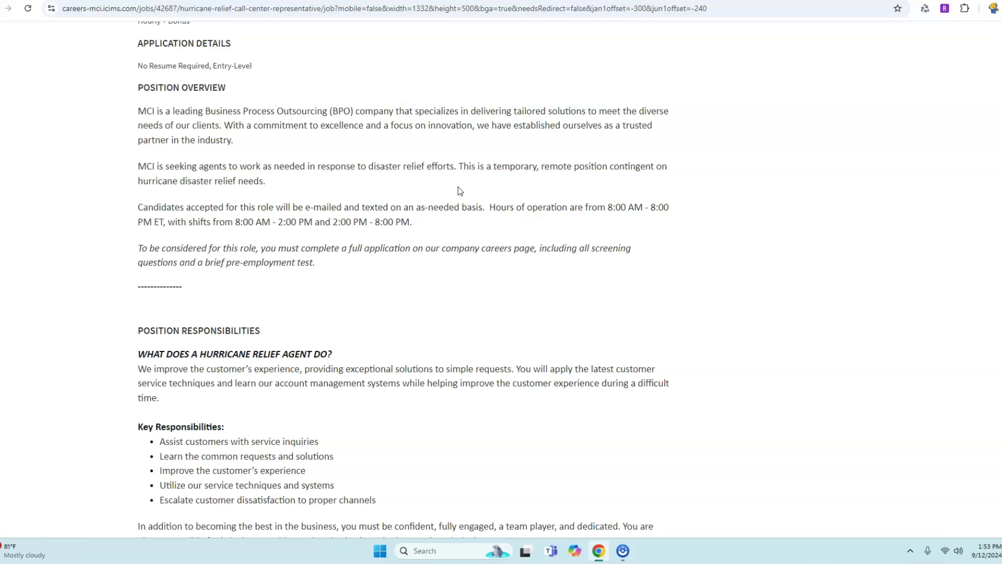
scroll(459, 190, "up", 2)
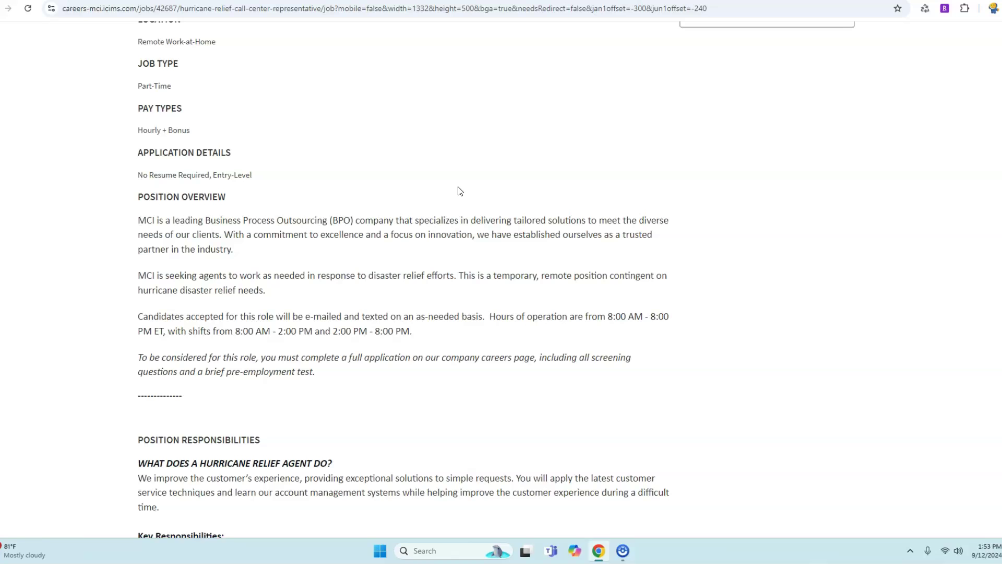
scroll(460, 191, "down", 3)
scroll(460, 190, "down", 3)
scroll(460, 190, "up", 5)
scroll(459, 191, "up", 3)
scroll(460, 190, "up", 1)
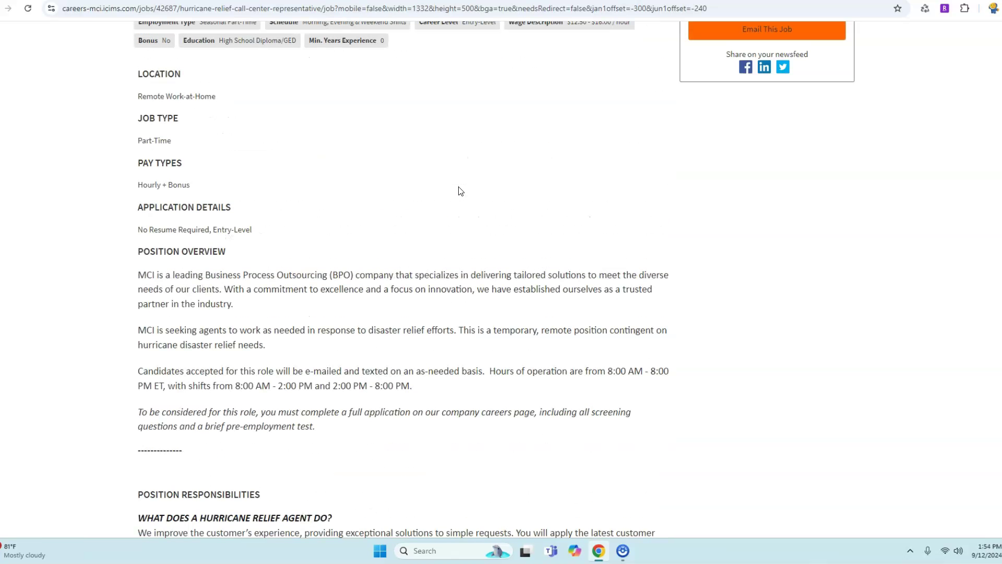
scroll(460, 190, "down", 3)
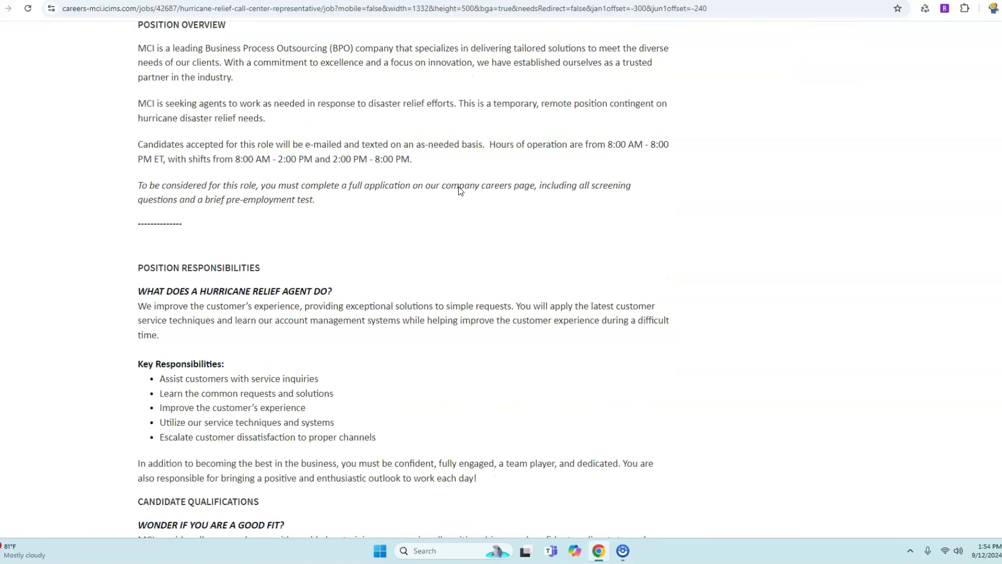
scroll(460, 191, "down", 2)
scroll(459, 190, "down", 3)
scroll(459, 190, "down", 1)
scroll(459, 191, "down", 1)
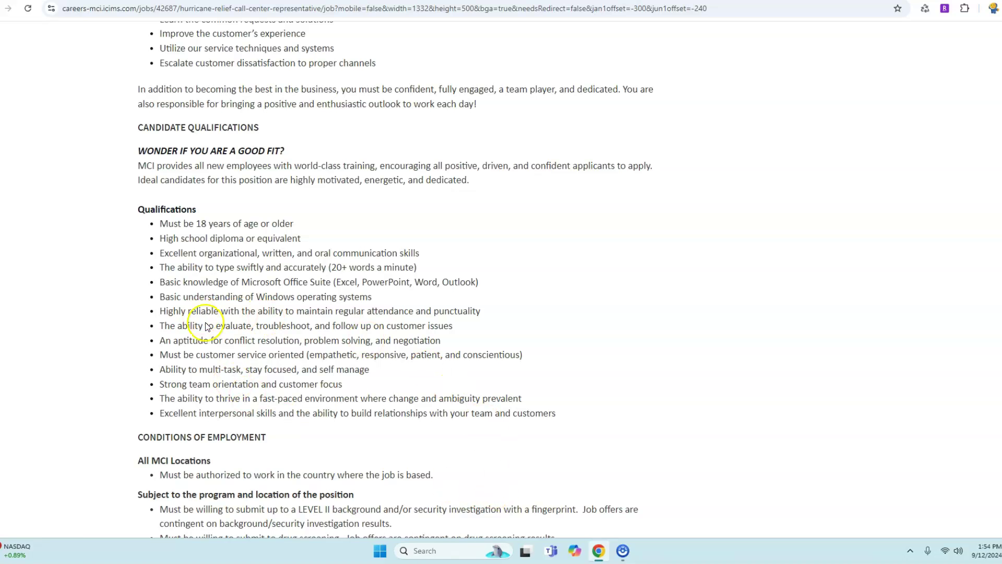
scroll(327, 376, "down", 3)
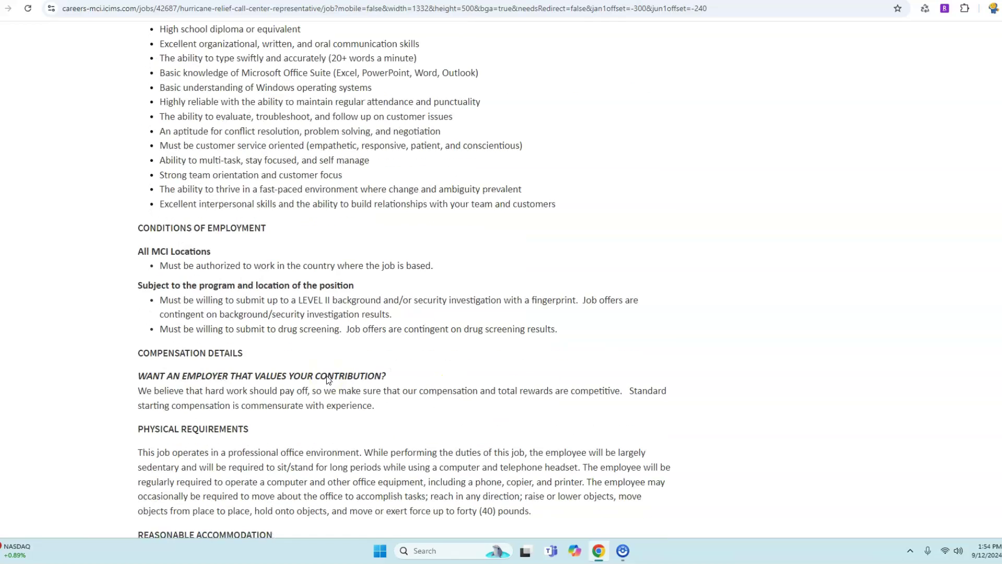
scroll(328, 375, "down", 3)
scroll(327, 377, "down", 3)
scroll(328, 376, "down", 3)
scroll(328, 376, "down", 2)
scroll(328, 376, "down", 2)
scroll(327, 376, "down", 3)
scroll(328, 376, "down", 3)
scroll(327, 376, "down", 3)
scroll(328, 376, "down", 2)
scroll(327, 376, "up", 5)
scroll(327, 376, "up", 2)
scroll(328, 376, "up", 4)
scroll(327, 376, "up", 5)
scroll(328, 380, "up", 5)
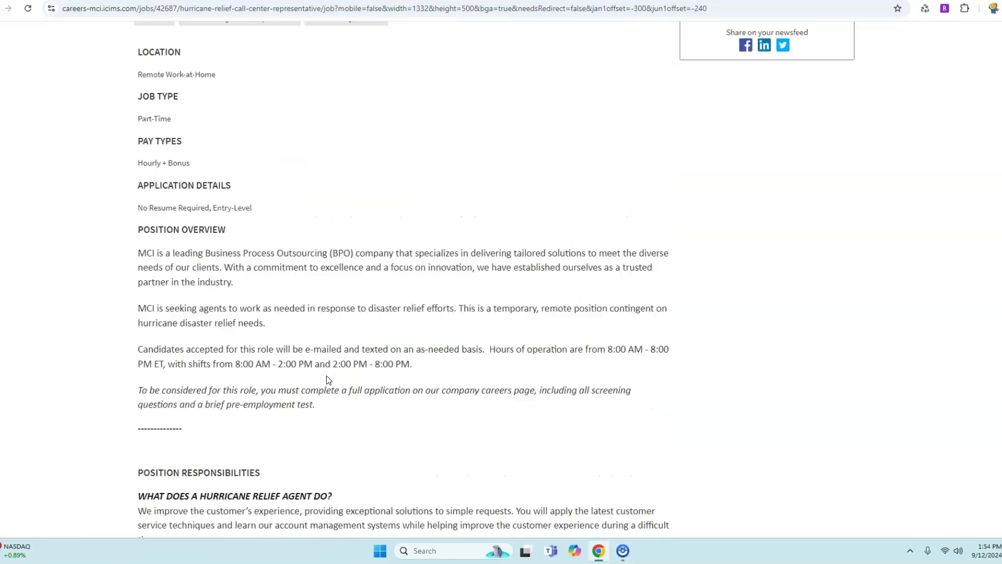
scroll(328, 380, "up", 5)
scroll(328, 381, "up", 3)
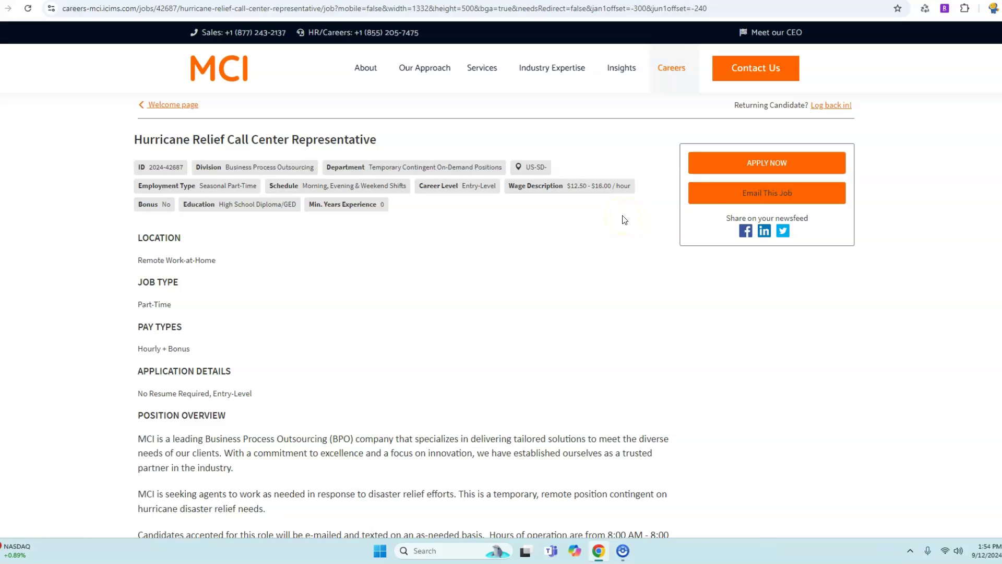
left_click(293, 3)
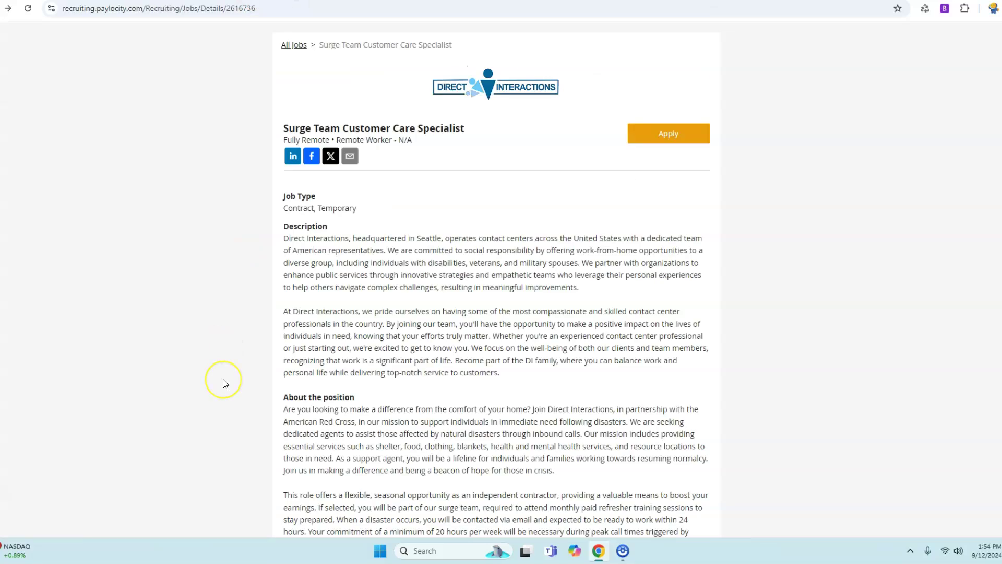
scroll(559, 380, "down", 5)
scroll(559, 379, "down", 5)
scroll(560, 379, "up", 5)
scroll(559, 379, "up", 5)
scroll(490, 234, "down", 1)
scroll(490, 233, "down", 3)
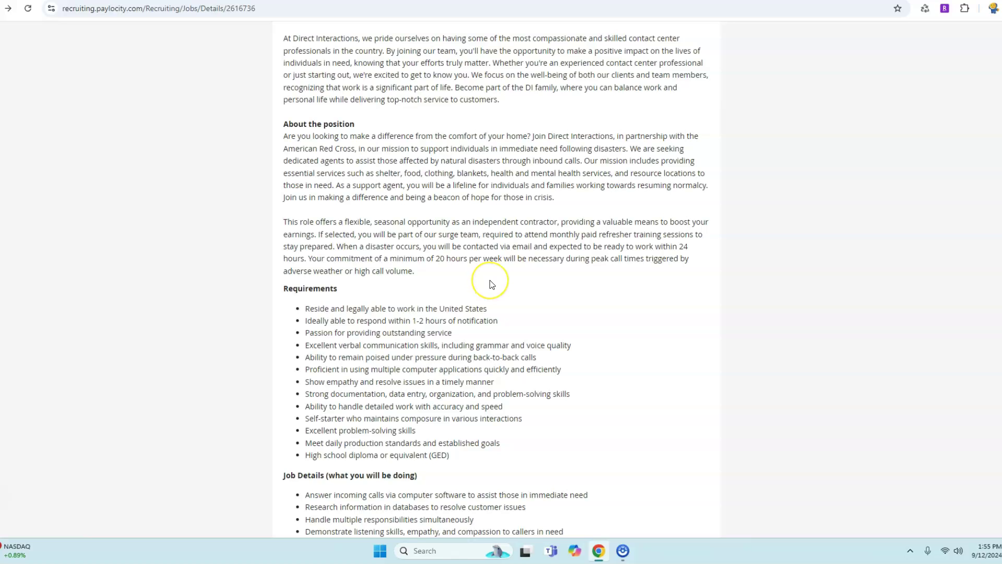
scroll(492, 284, "down", 2)
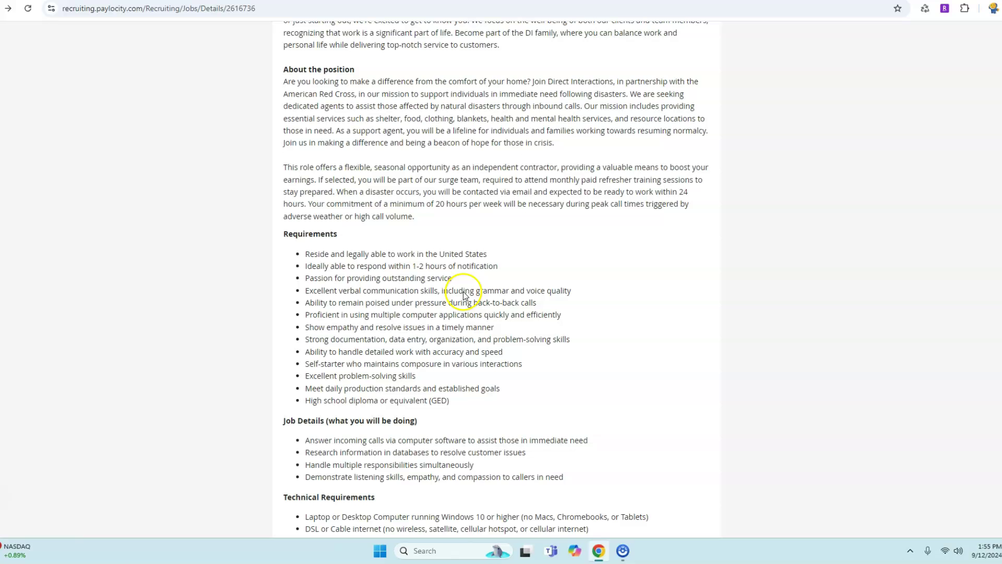
scroll(481, 315, "down", 3)
scroll(481, 315, "down", 2)
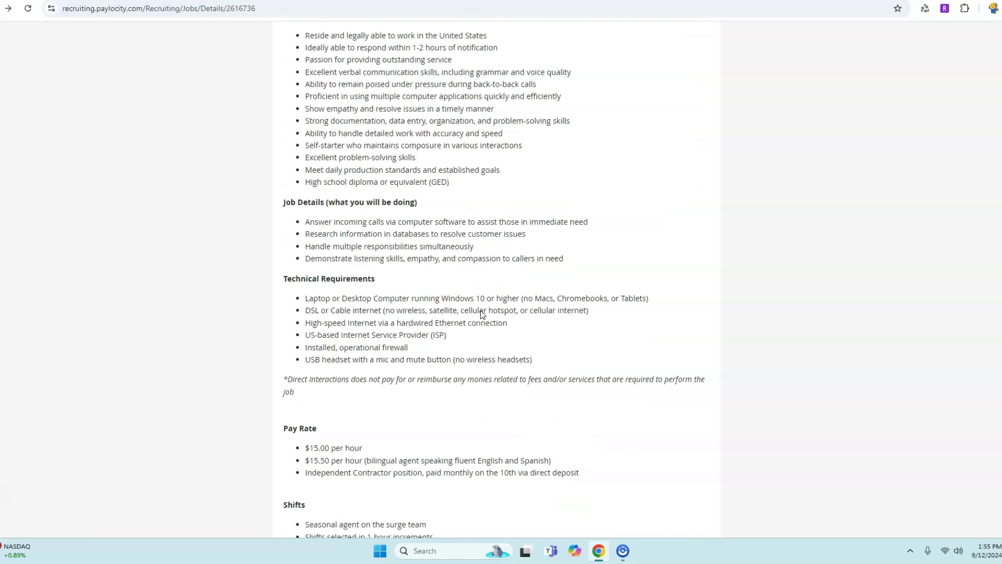
scroll(482, 315, "down", 1)
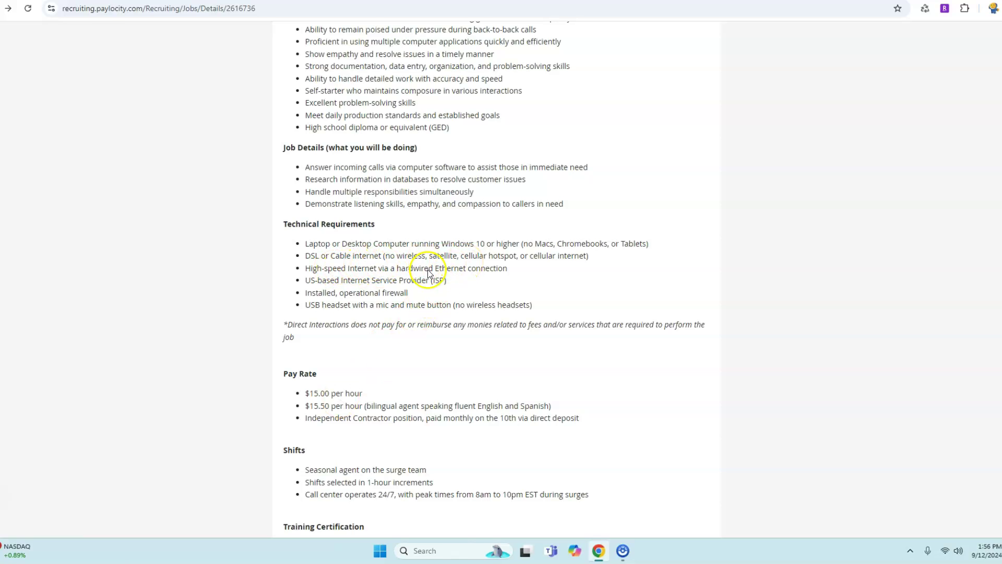
scroll(423, 319, "down", 4)
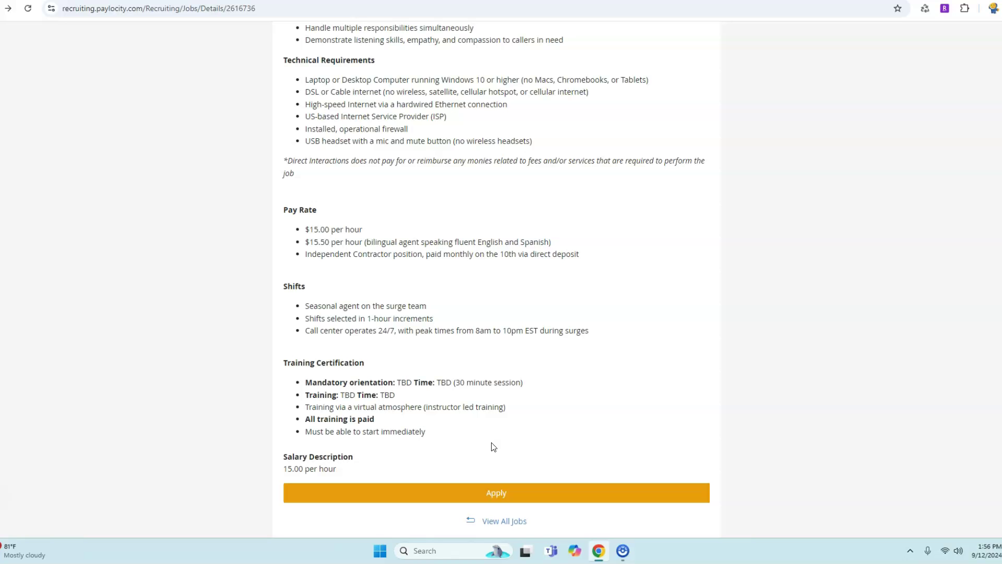
scroll(502, 345, "up", 8)
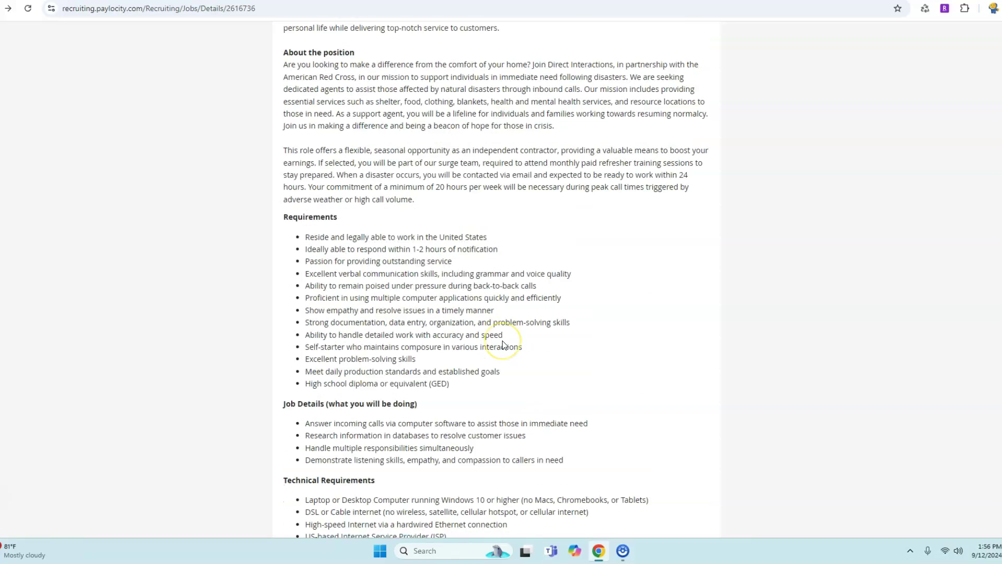
scroll(502, 345, "up", 2)
scroll(504, 345, "up", 2)
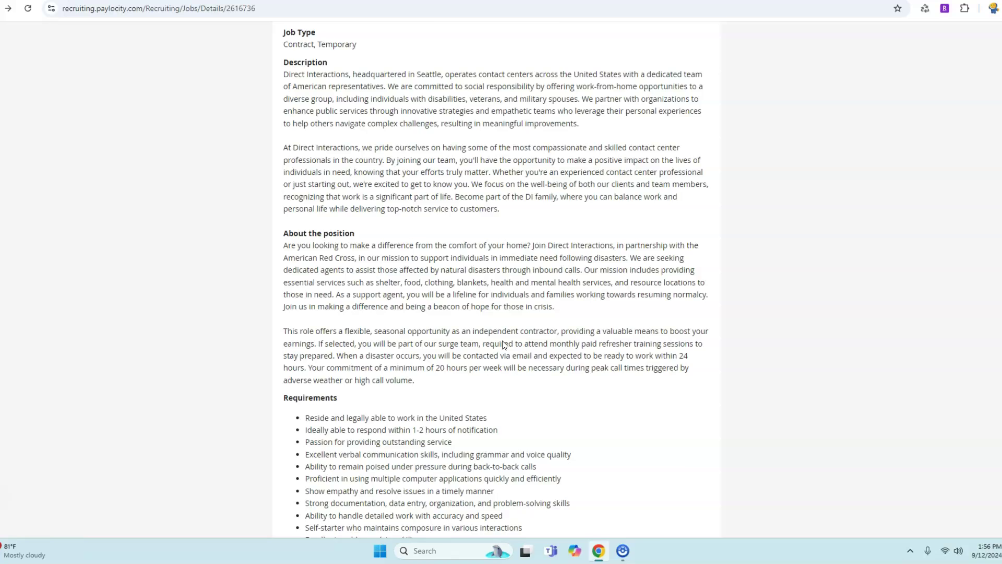
scroll(504, 345, "up", 2)
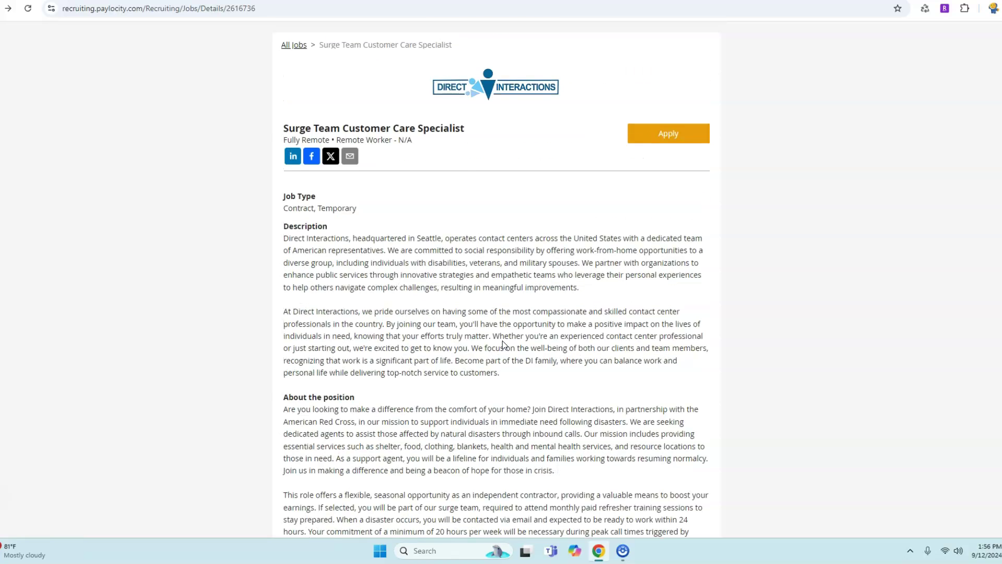
scroll(503, 341, "down", 3)
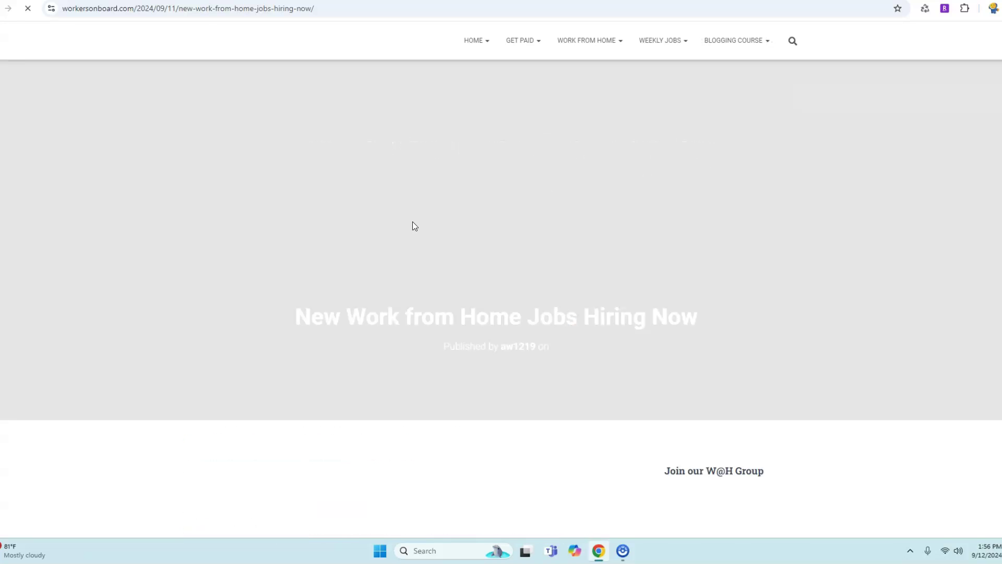
scroll(413, 222, "down", 5)
scroll(413, 222, "down", 5)
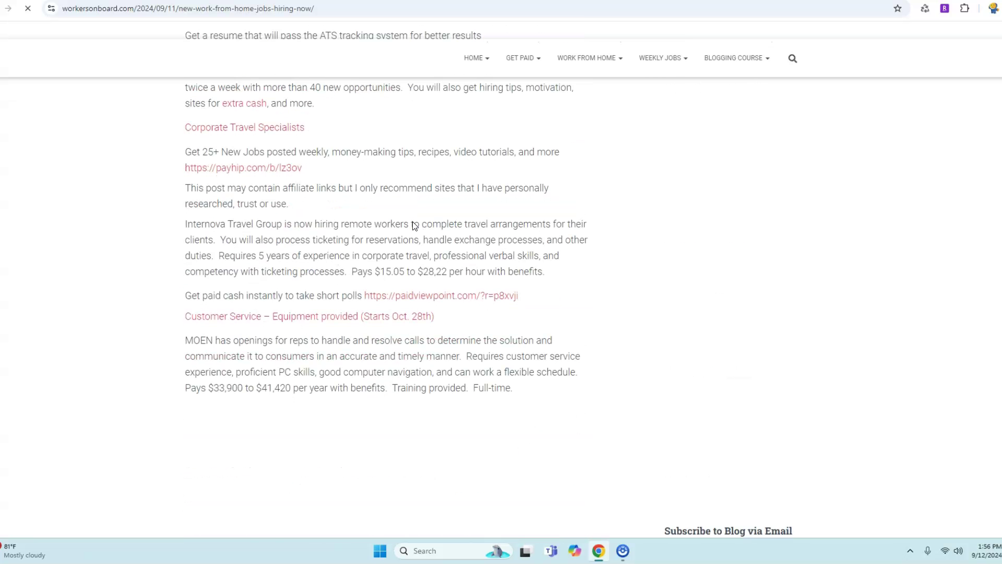
scroll(413, 226, "down", 5)
scroll(412, 226, "down", 3)
scroll(412, 226, "down", 3)
scroll(413, 226, "down", 4)
scroll(414, 226, "down", 2)
scroll(414, 226, "up", 2)
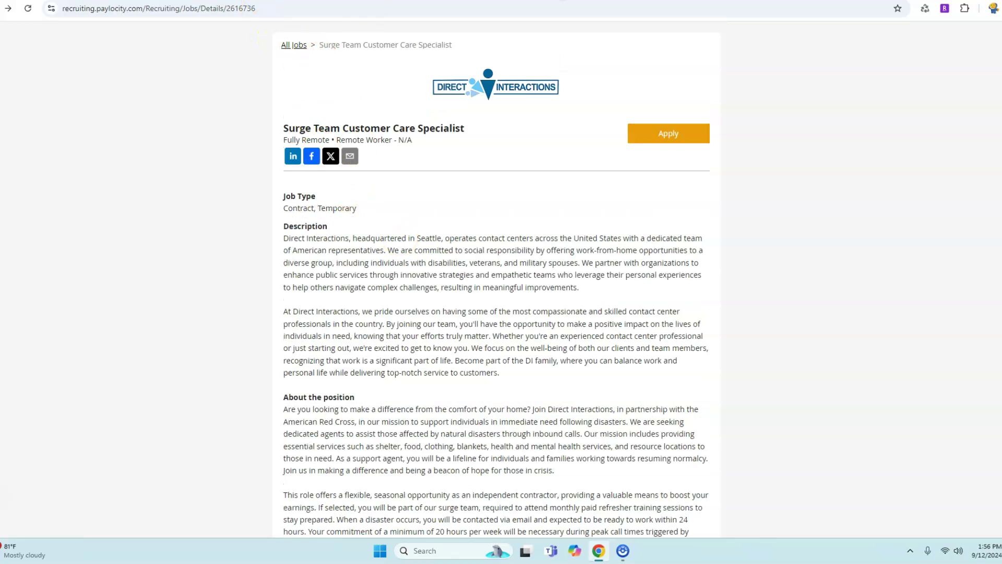
Go back to the work-from-home jobs article and open the Surge Customer Care listing.
key("alt+Left")
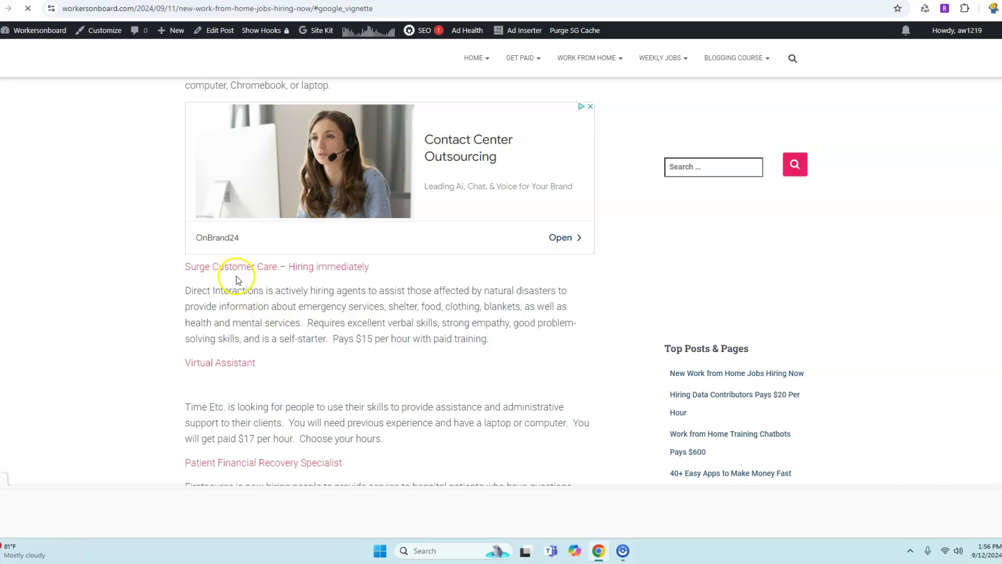
left_click(235, 269)
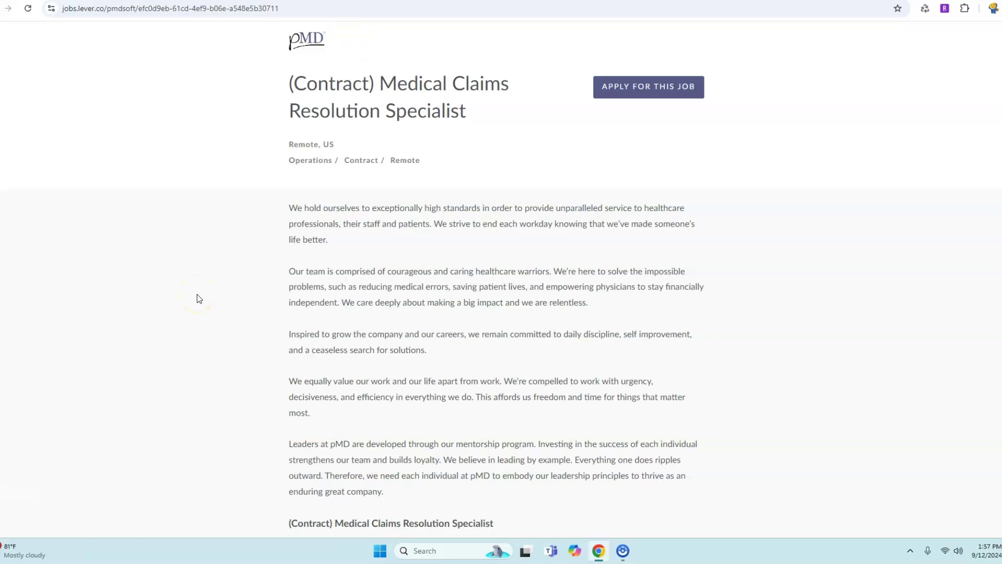
scroll(198, 299, "down", 2)
scroll(197, 298, "down", 1)
scroll(197, 298, "down", 1)
scroll(197, 298, "down", 1)
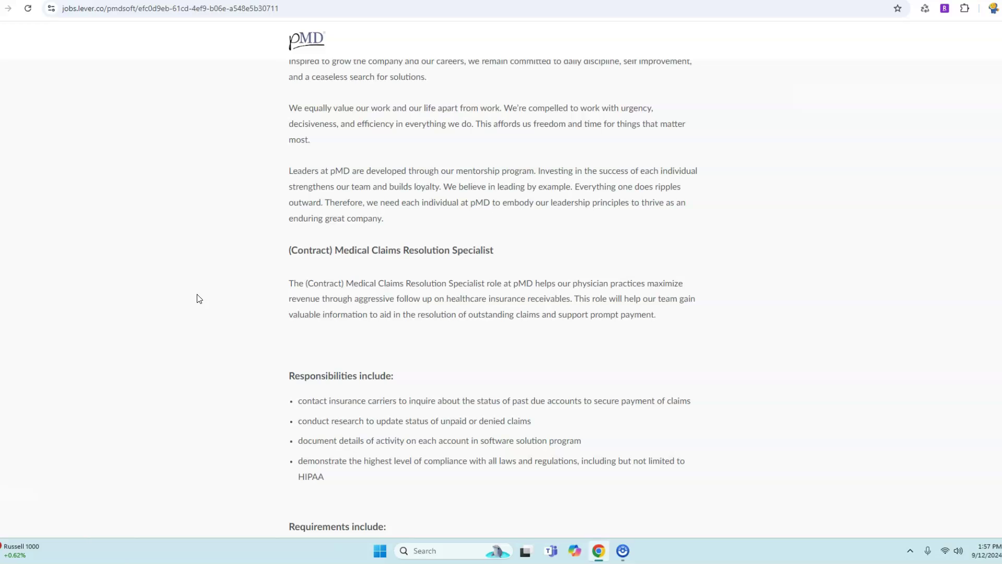
Review the pMD Medical Claims Resolution Specialist posting and its $6.00-per-claim rate.
left_click(210, 381)
scroll(211, 381, "down", 1)
scroll(211, 381, "down", 1)
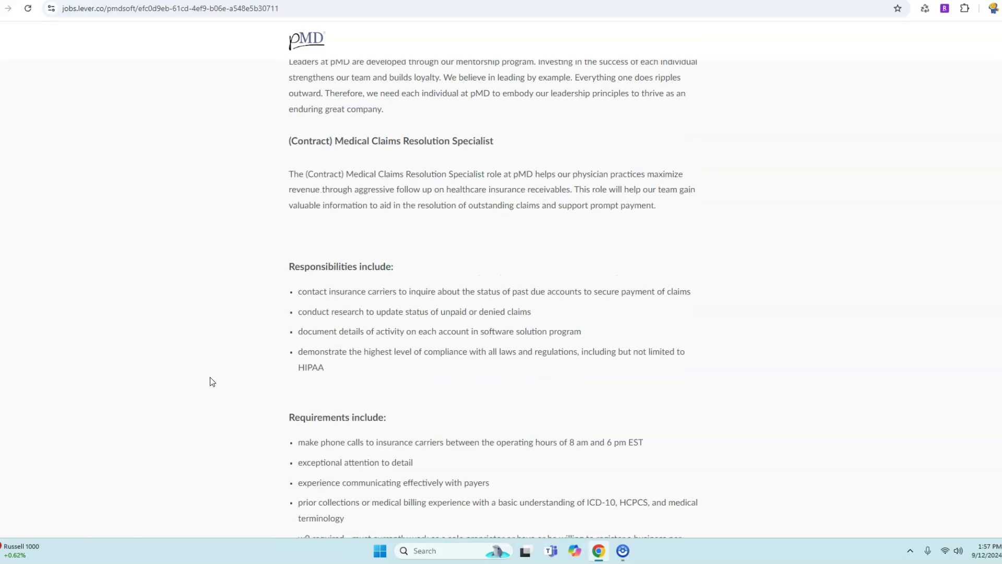
scroll(211, 381, "down", 2)
scroll(210, 381, "down", 1)
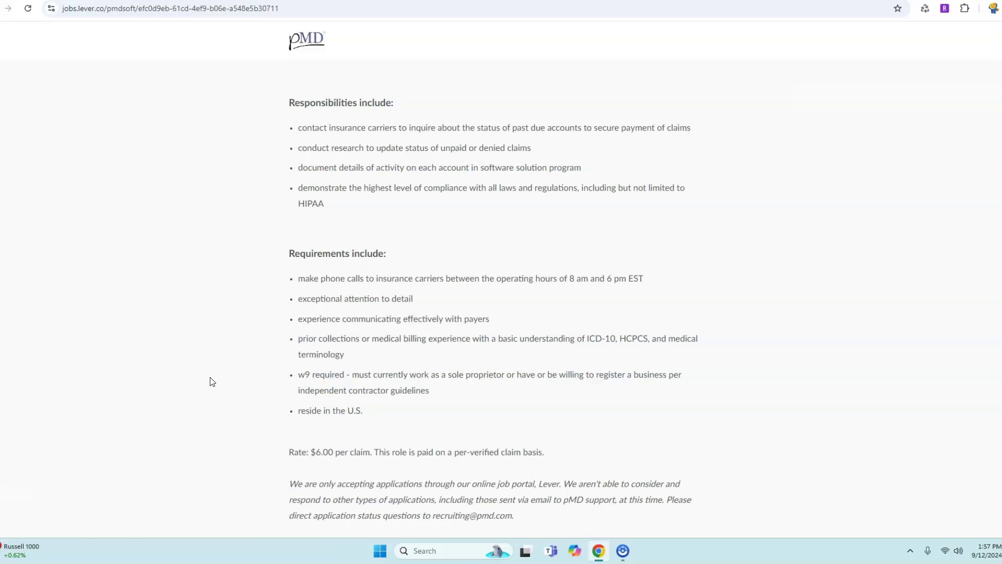
scroll(211, 382, "down", 2)
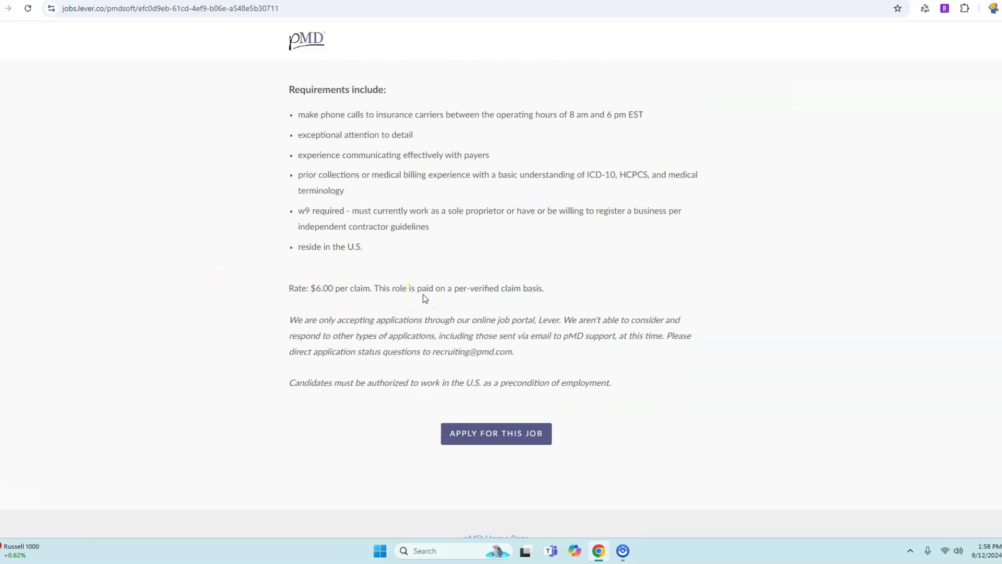
scroll(516, 299, "up", 3)
scroll(516, 299, "up", 3)
scroll(516, 298, "up", 2)
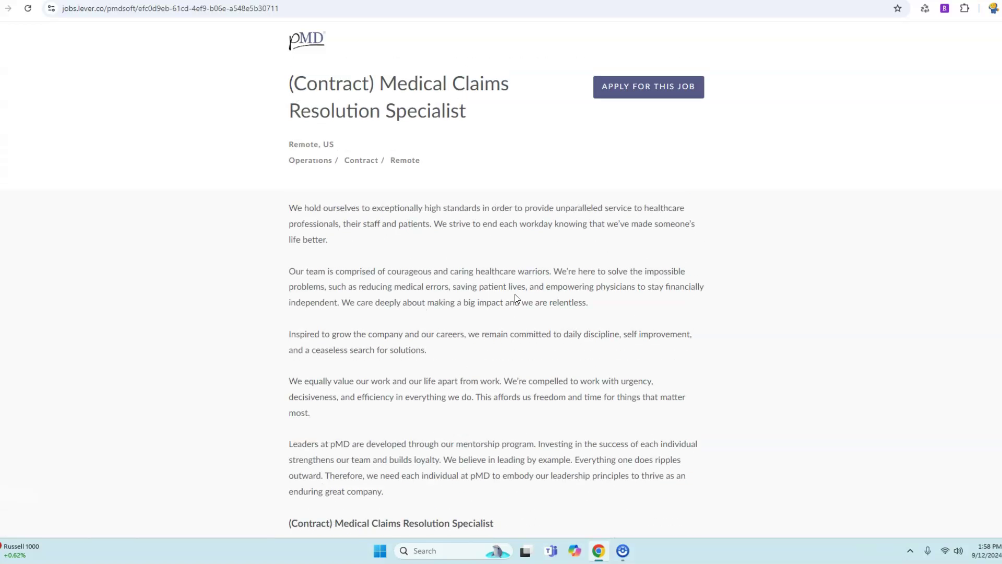
Open pMD's list of openings, then the Medical Insurance Verification Specialist posting.
left_click(303, 48)
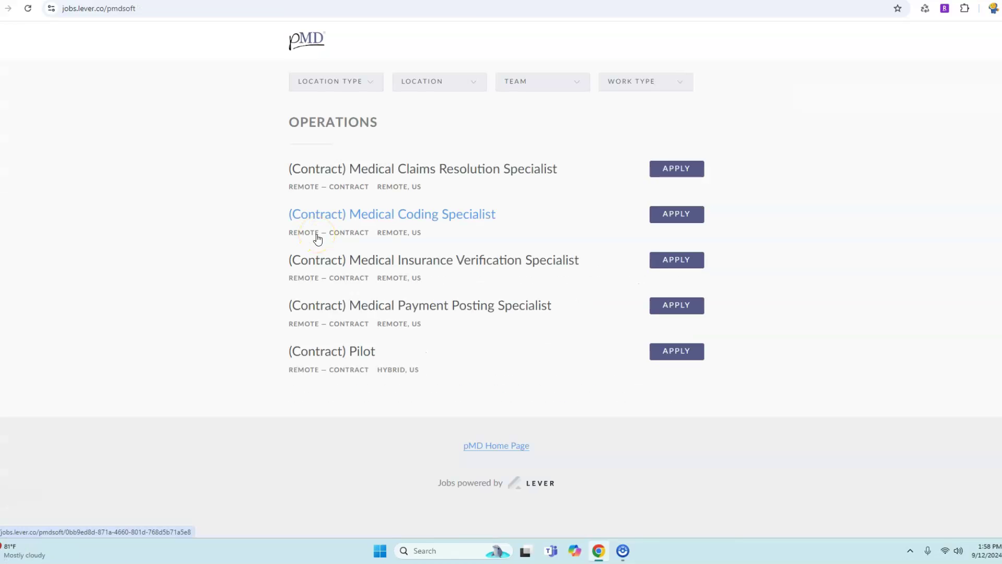
left_click(357, 261)
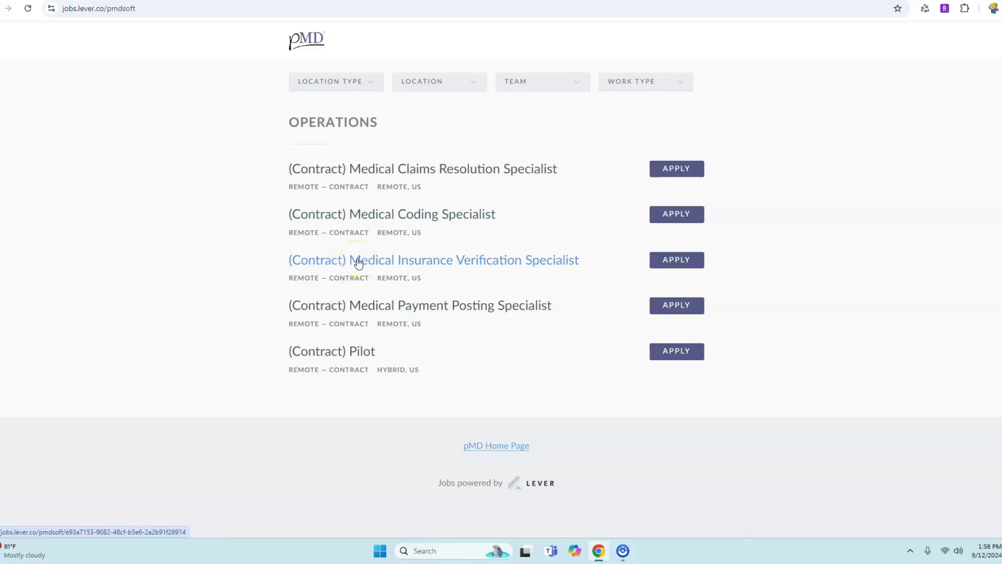
left_click(445, 263)
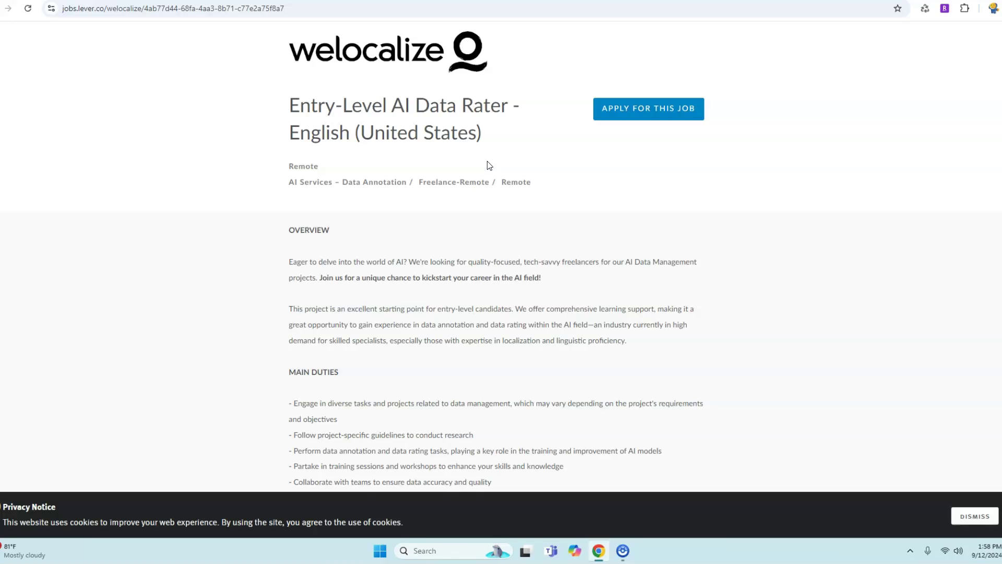
scroll(452, 238, "down", 4)
scroll(452, 239, "down", 4)
scroll(452, 238, "up", 2)
scroll(452, 238, "up", 4)
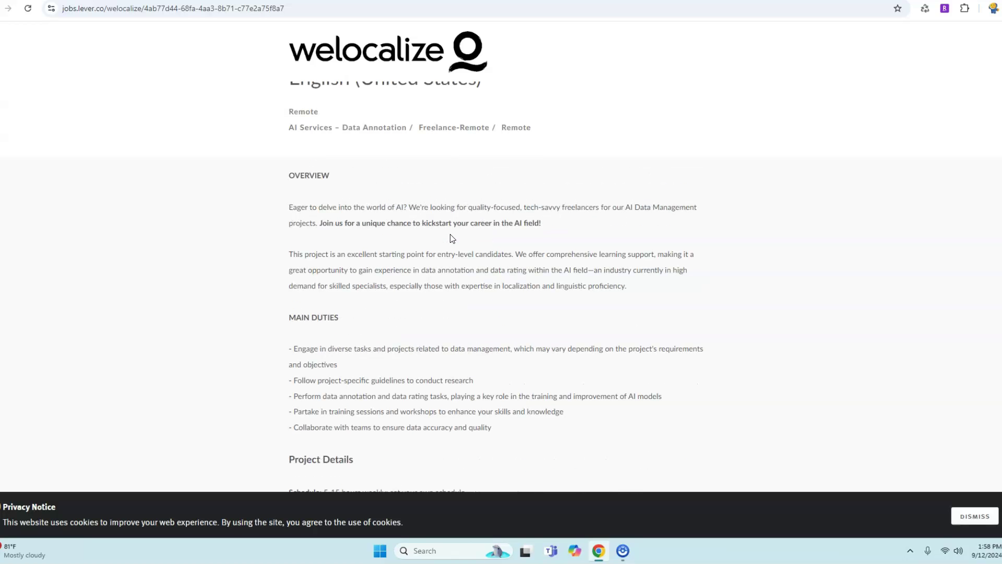
scroll(451, 239, "down", 3)
scroll(452, 238, "down", 3)
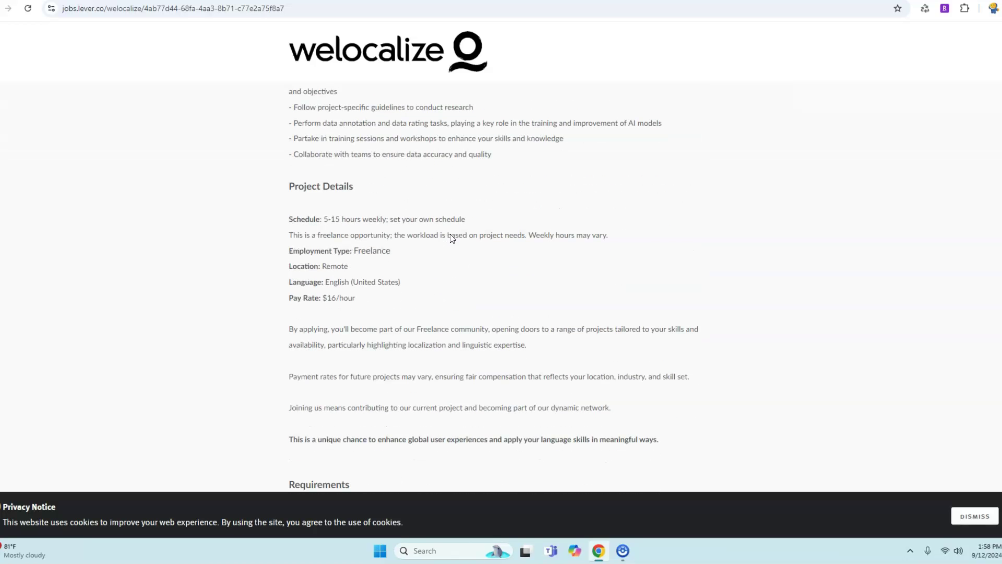
scroll(452, 239, "down", 1)
scroll(452, 235, "up", 4)
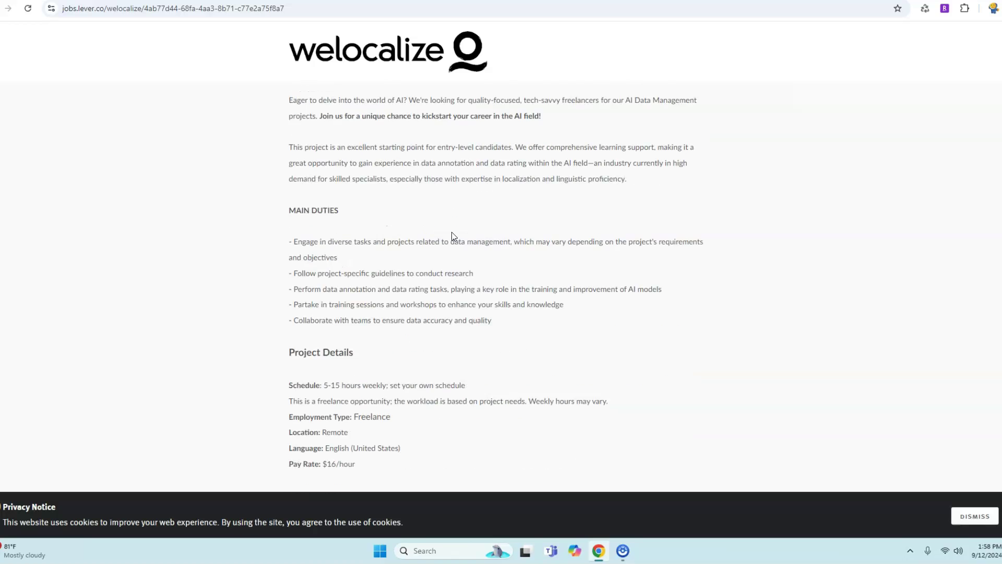
scroll(452, 235, "up", 4)
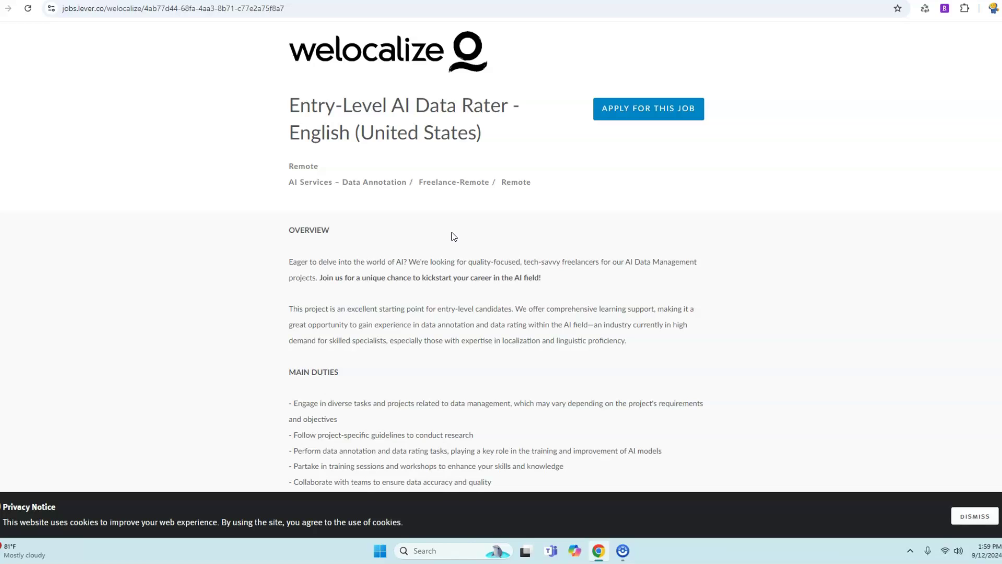
scroll(451, 235, "down", 3)
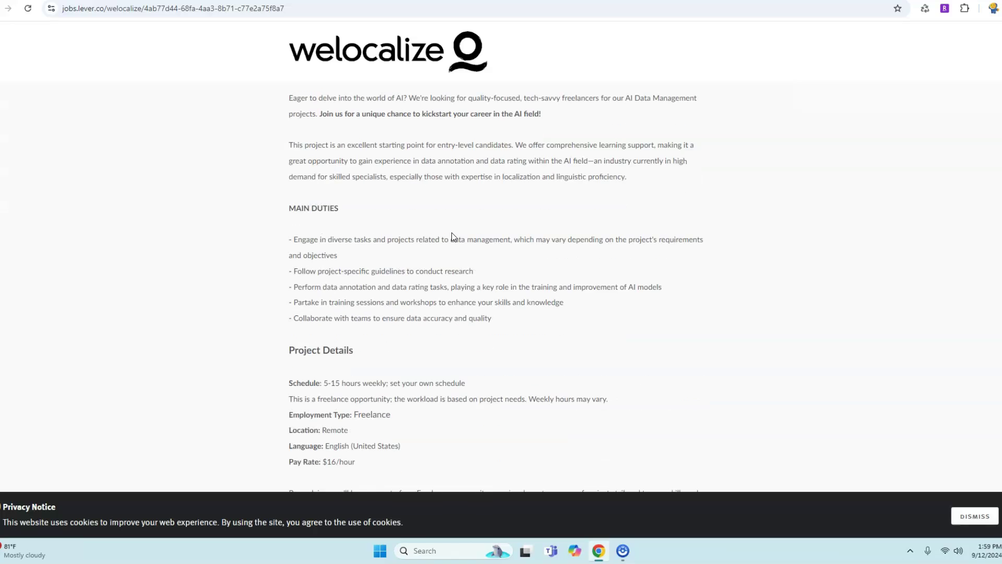
left_click(441, 352)
scroll(440, 353, "down", 2)
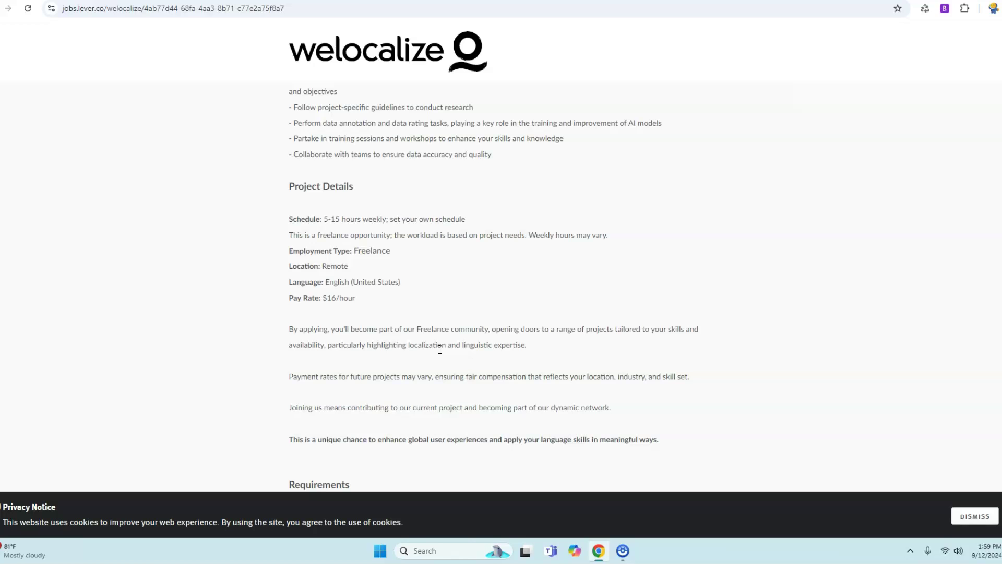
left_click(439, 351)
scroll(425, 379, "down", 3)
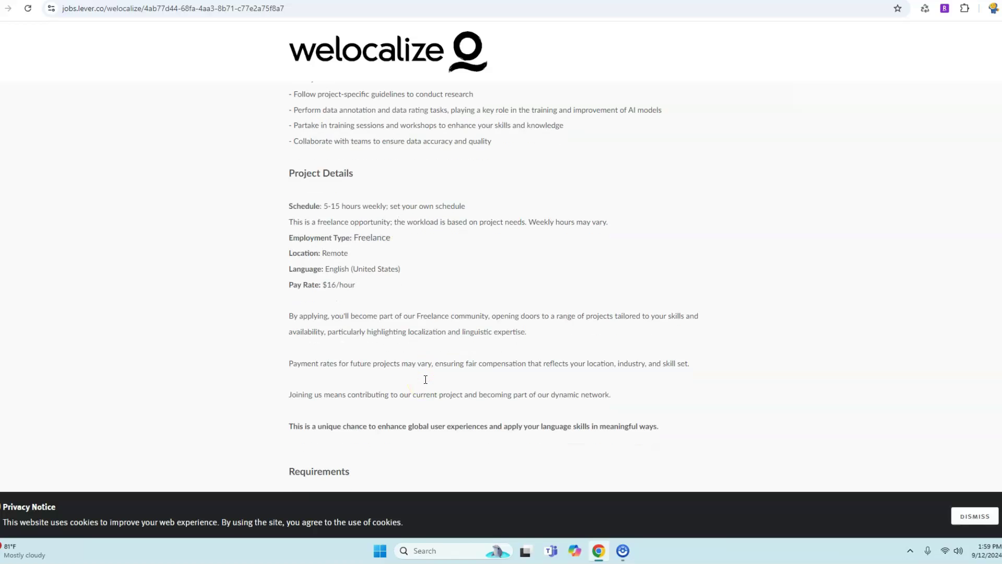
scroll(426, 379, "down", 3)
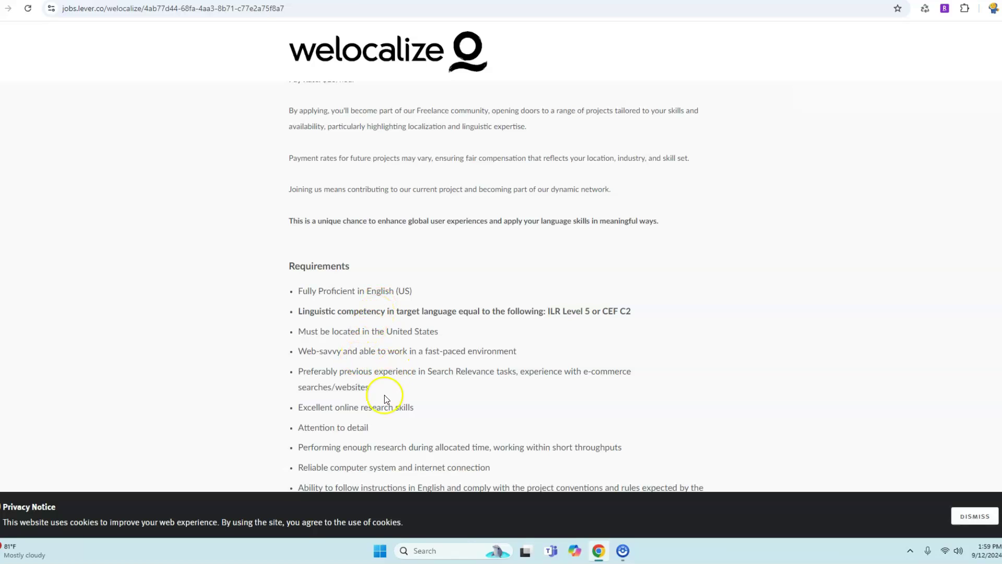
scroll(384, 408, "down", 3)
scroll(383, 407, "down", 1)
scroll(383, 407, "down", 1)
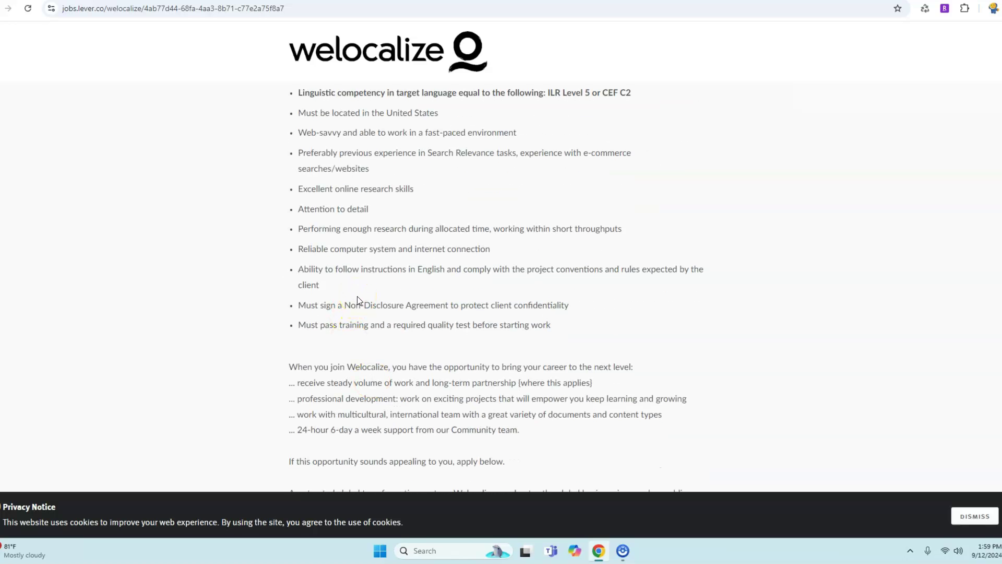
scroll(359, 300, "up", 2)
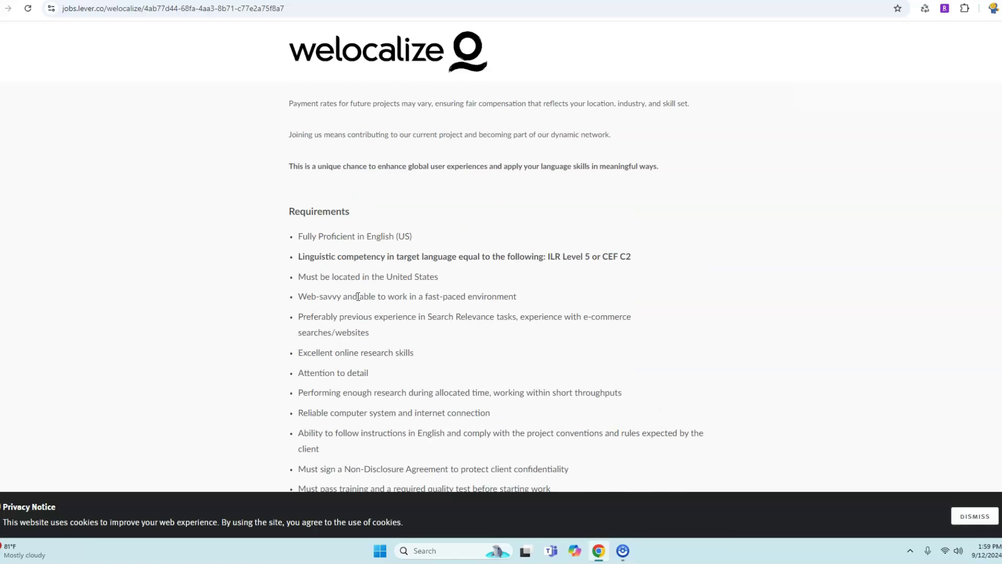
scroll(360, 300, "down", 2)
scroll(359, 300, "down", 1)
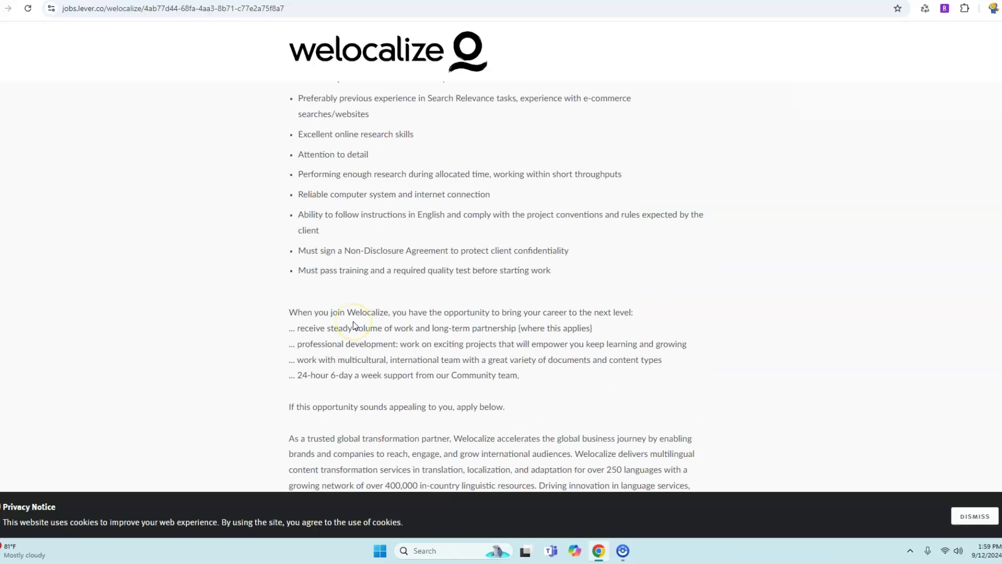
scroll(354, 324, "up", 1)
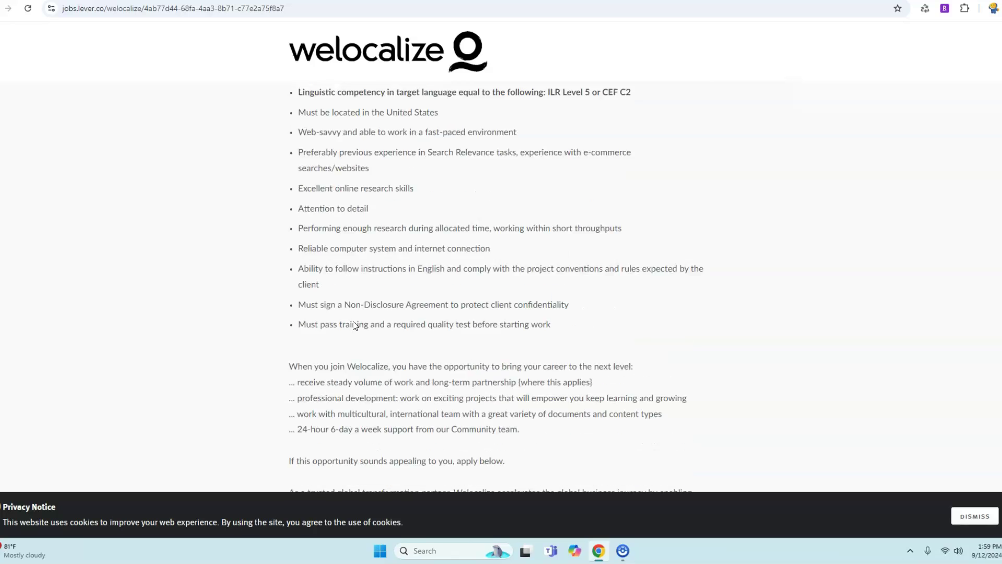
scroll(354, 324, "up", 1)
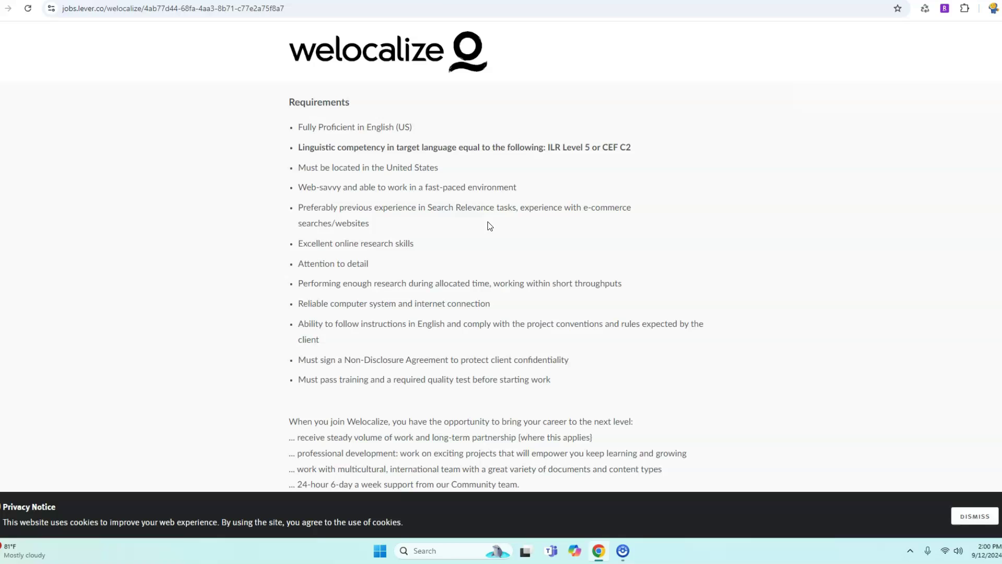
Read the Welocalize posting down to its Apply for this job section.
left_click(484, 266)
scroll(368, 266, "down", 5)
scroll(368, 267, "down", 3)
scroll(369, 267, "down", 3)
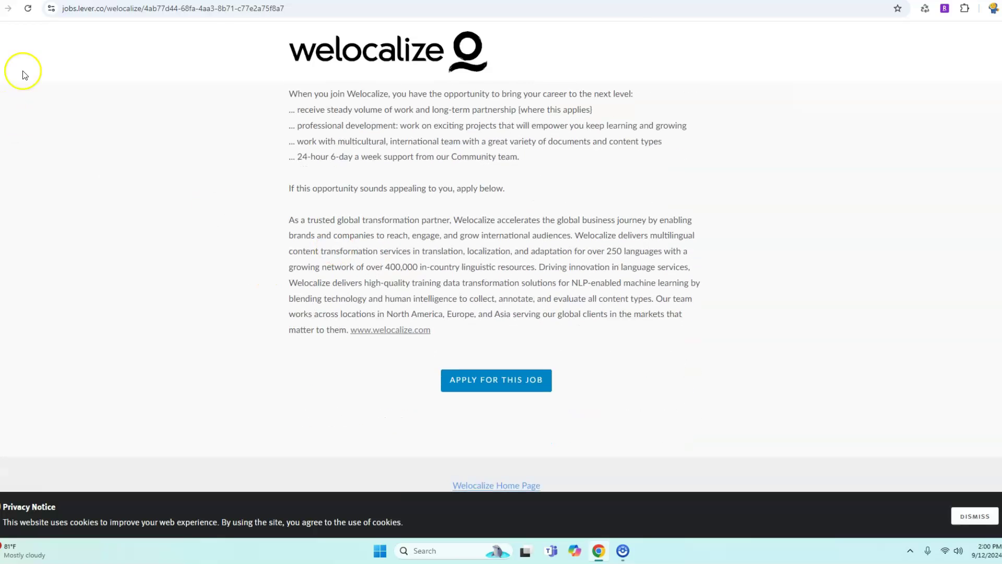
Move from the Workersonboard site to the User Interviews paid studies page.
left_click(582, 1)
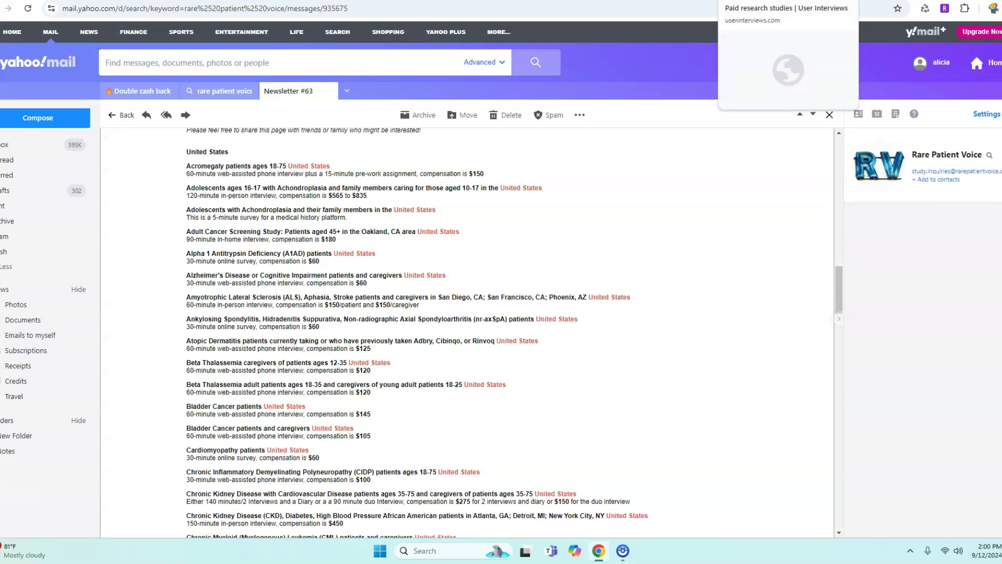
key("ctrl+Tab")
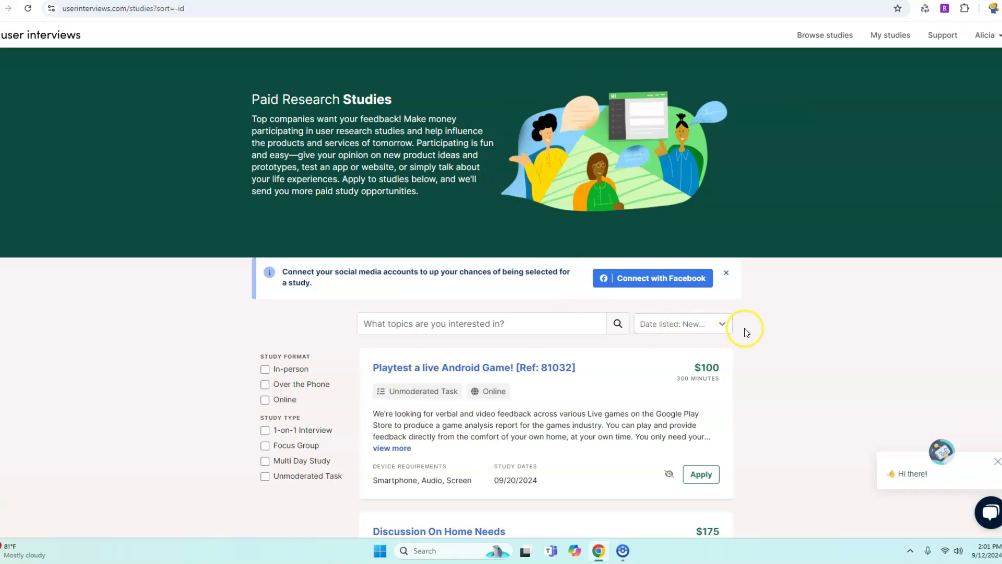
scroll(746, 332, "down", 2)
scroll(746, 332, "down", 1)
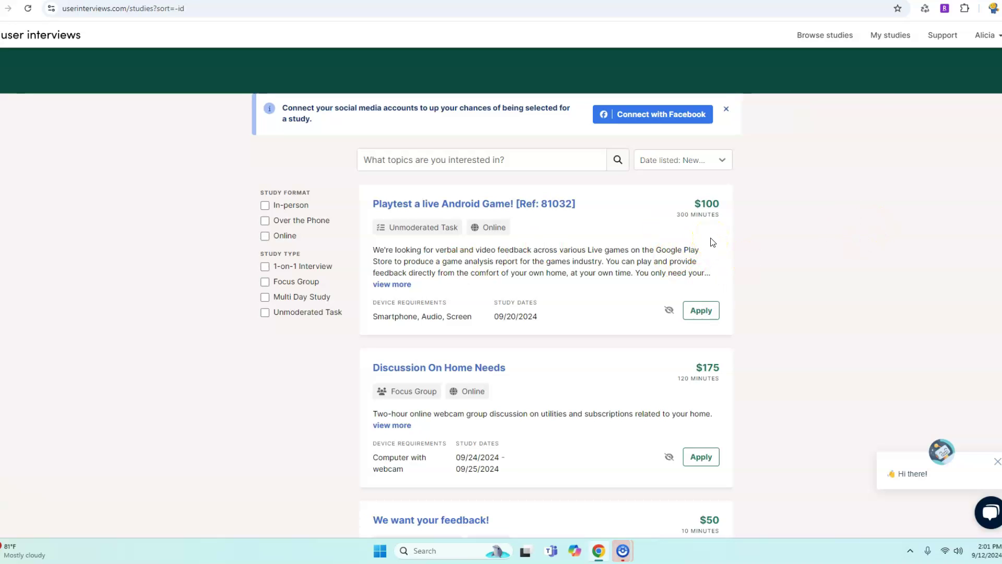
scroll(712, 242, "down", 2)
scroll(712, 242, "down", 1)
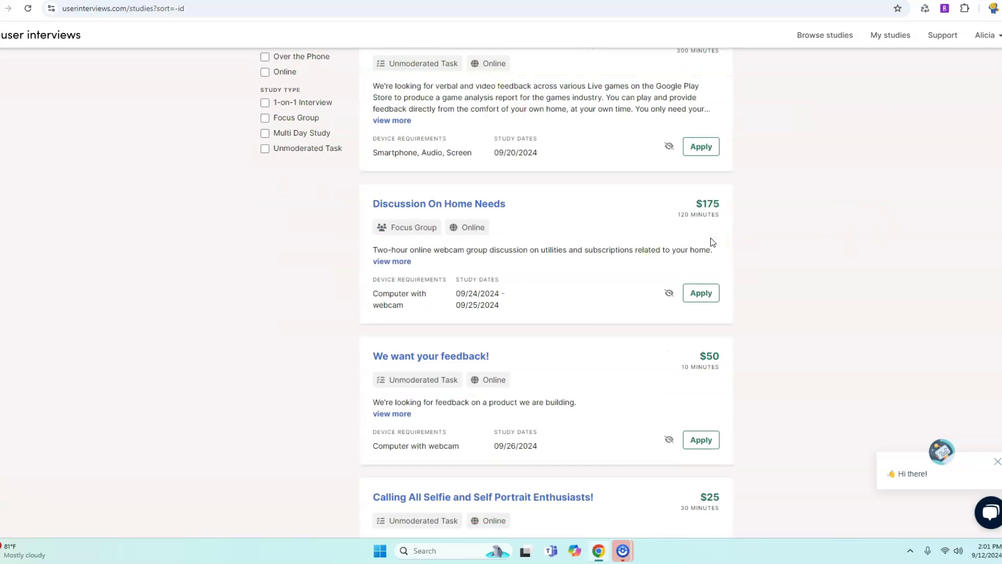
scroll(587, 279, "down", 3)
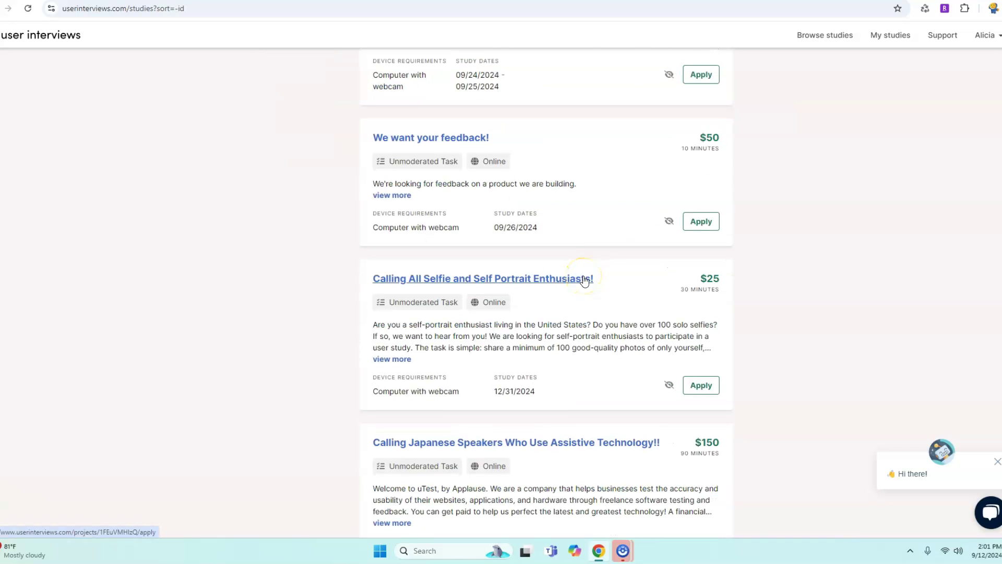
scroll(605, 312, "down", 2)
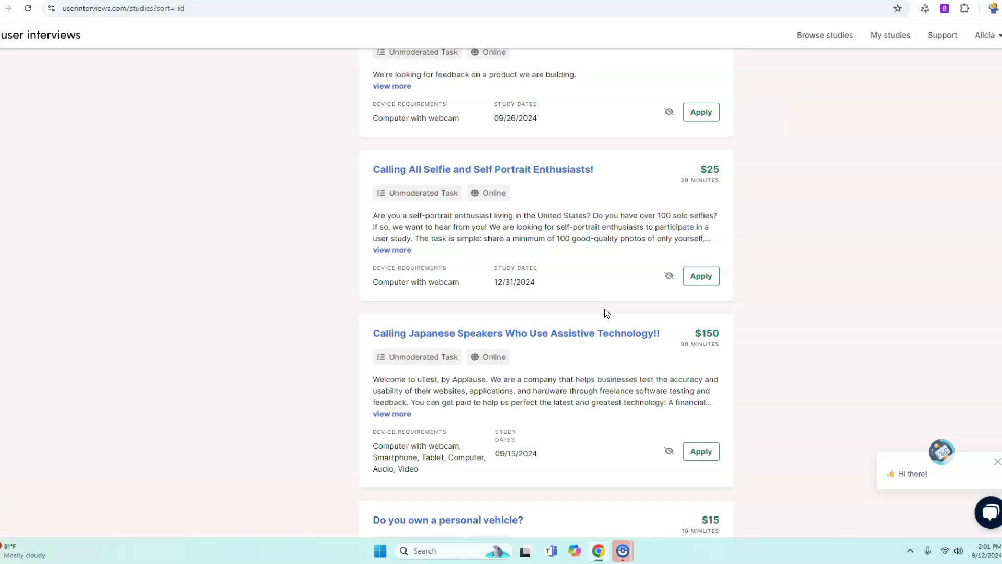
scroll(704, 267, "down", 4)
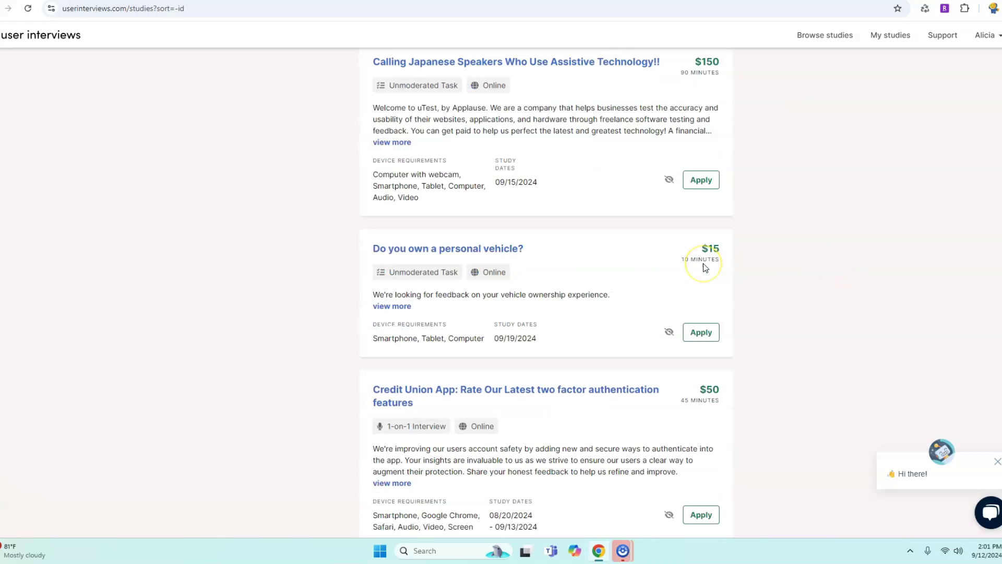
scroll(704, 267, "down", 2)
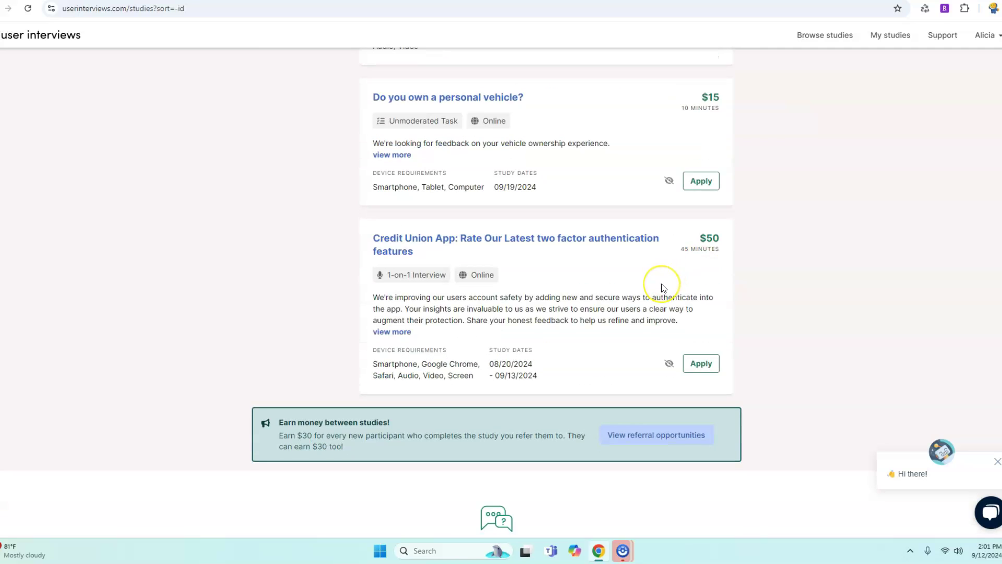
scroll(662, 288, "up", 5)
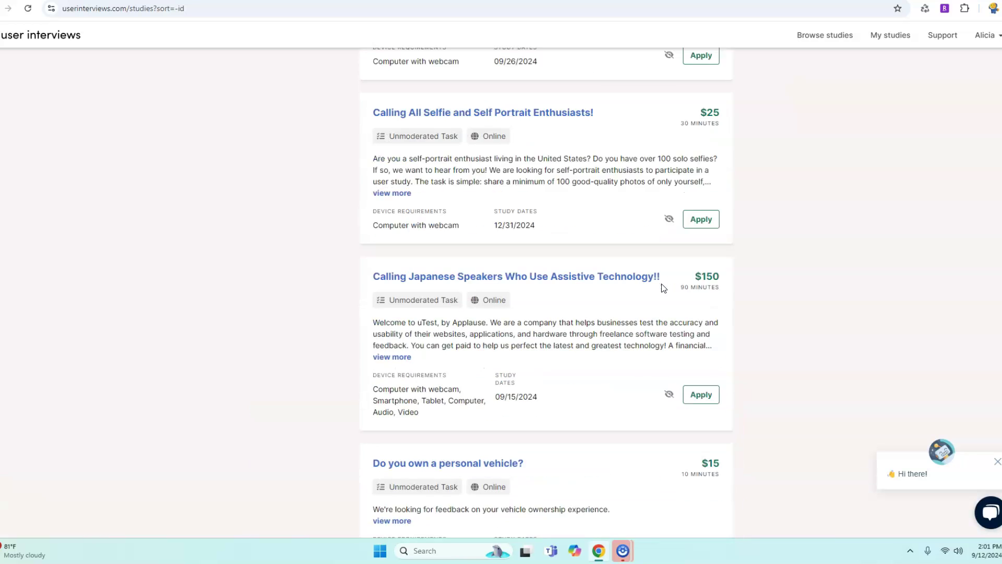
scroll(662, 288, "up", 5)
scroll(662, 288, "up", 1)
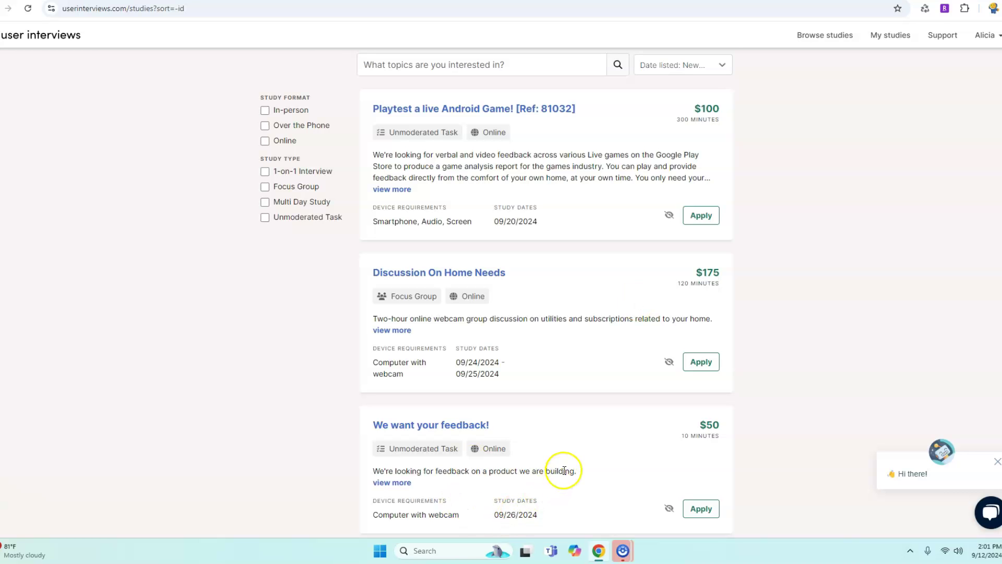
scroll(560, 462, "down", 2)
scroll(482, 459, "down", 2)
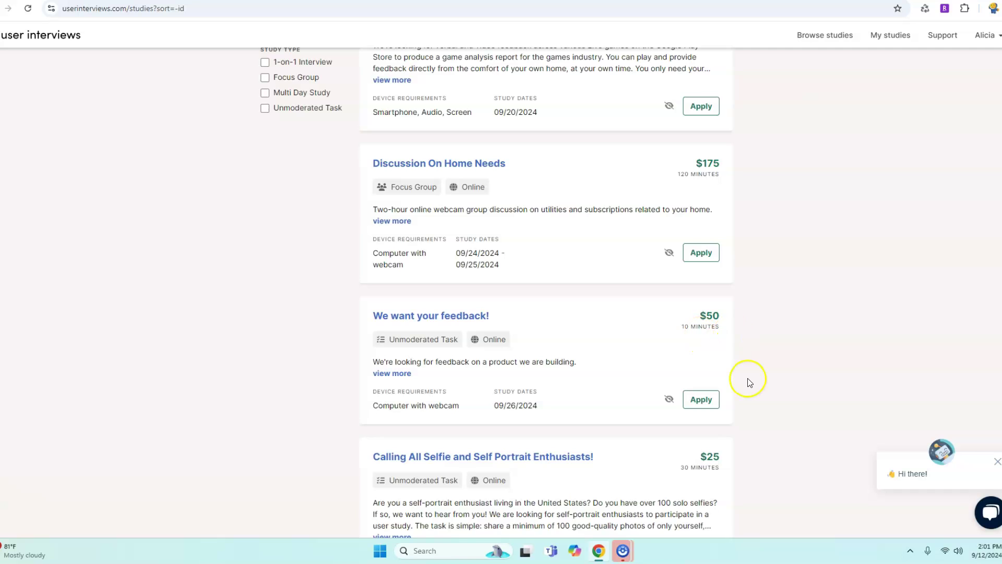
scroll(749, 383, "up", 4)
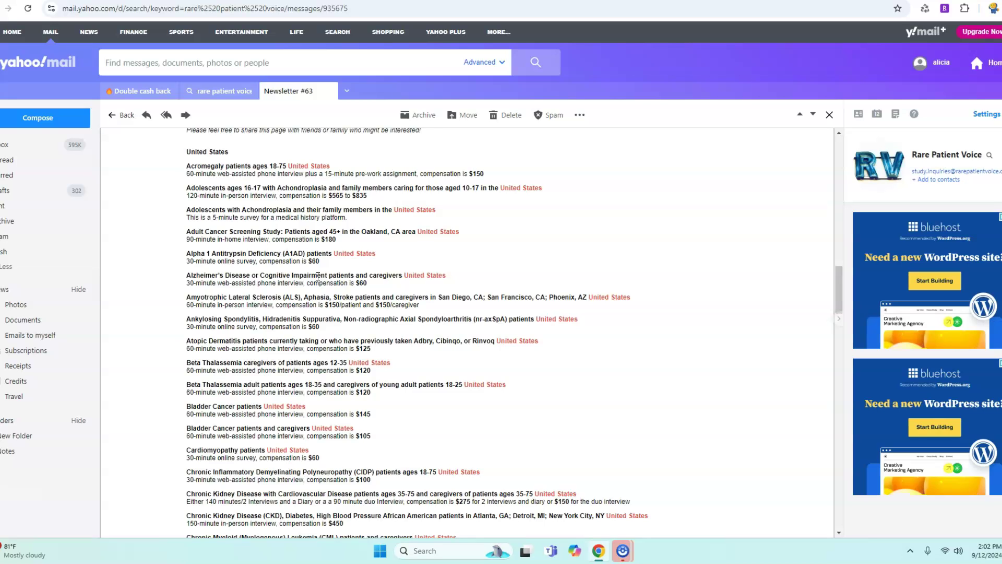
scroll(319, 276, "down", 2)
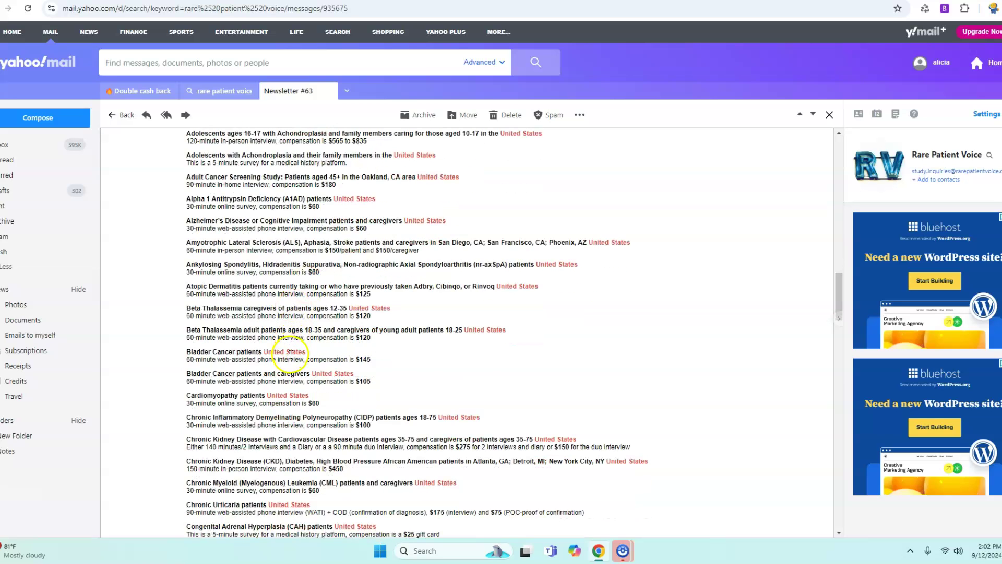
scroll(201, 353, "down", 1)
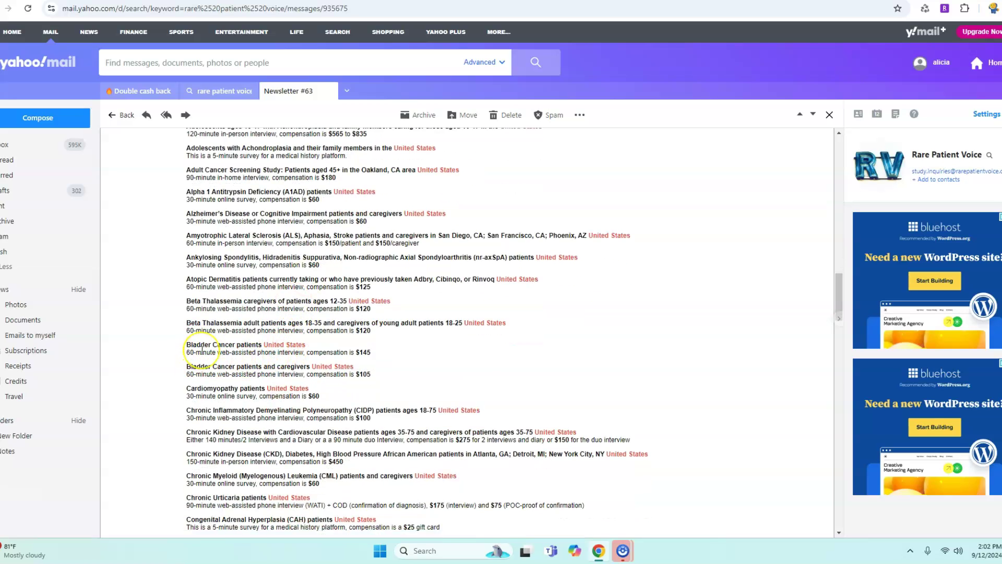
scroll(202, 353, "down", 2)
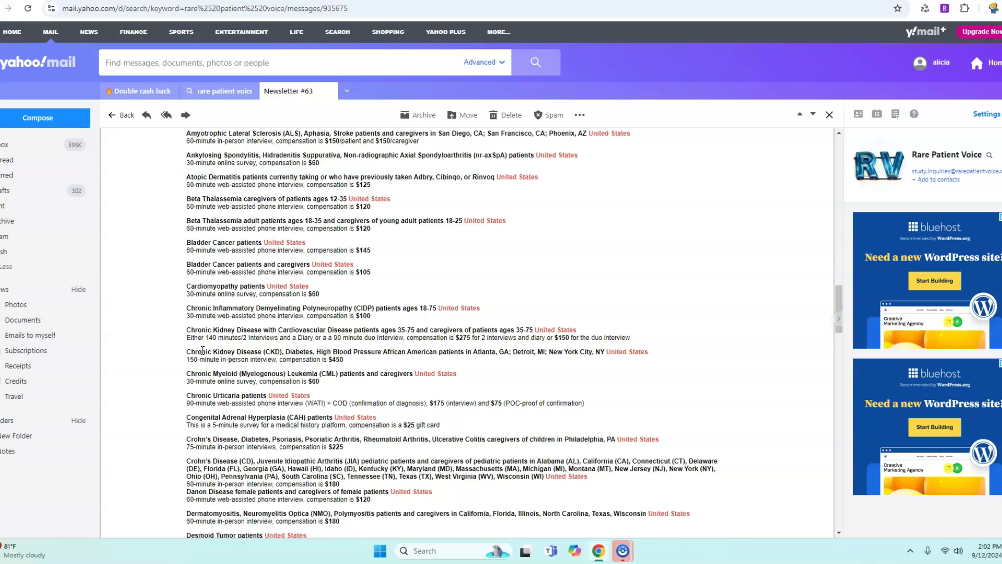
scroll(202, 353, "down", 3)
scroll(202, 353, "down", 3)
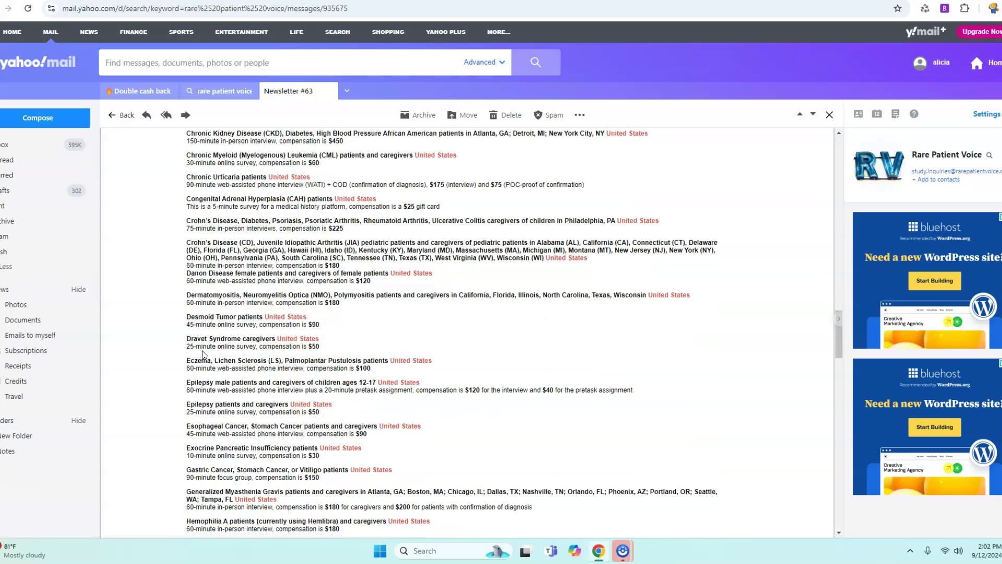
scroll(202, 353, "down", 3)
scroll(203, 352, "down", 3)
scroll(203, 353, "down", 2)
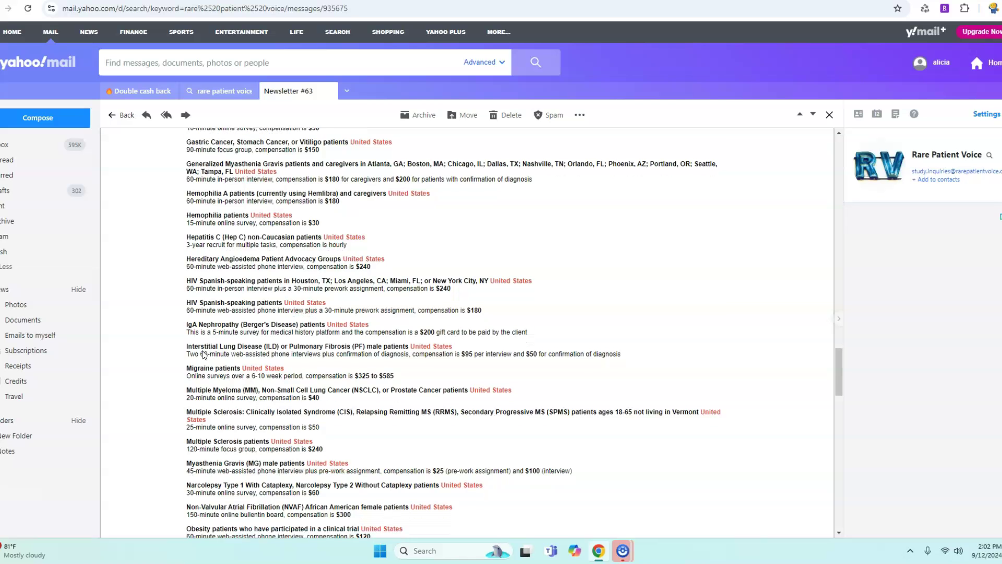
scroll(203, 353, "down", 2)
scroll(202, 352, "down", 2)
scroll(202, 353, "down", 2)
scroll(202, 352, "down", 2)
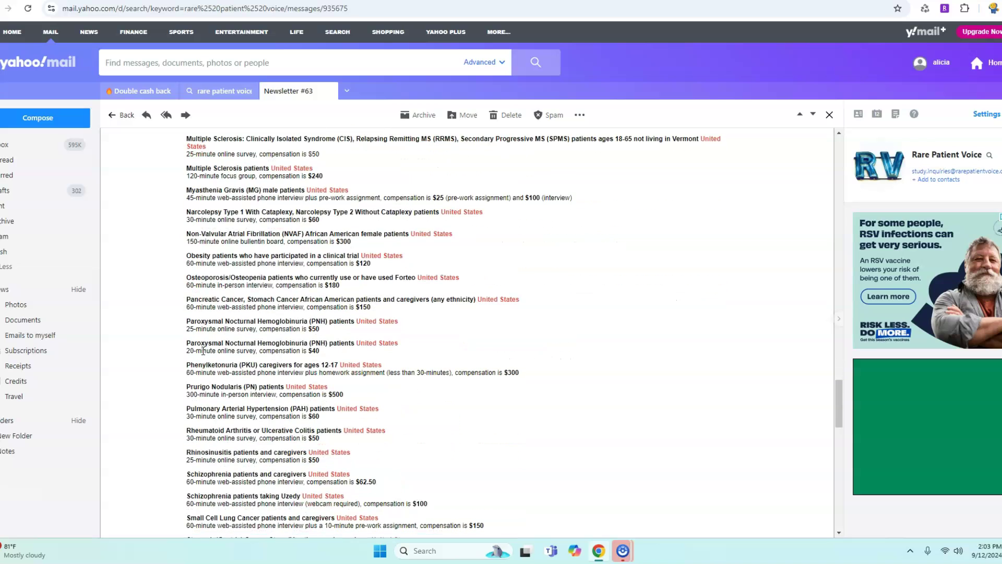
scroll(202, 353, "down", 2)
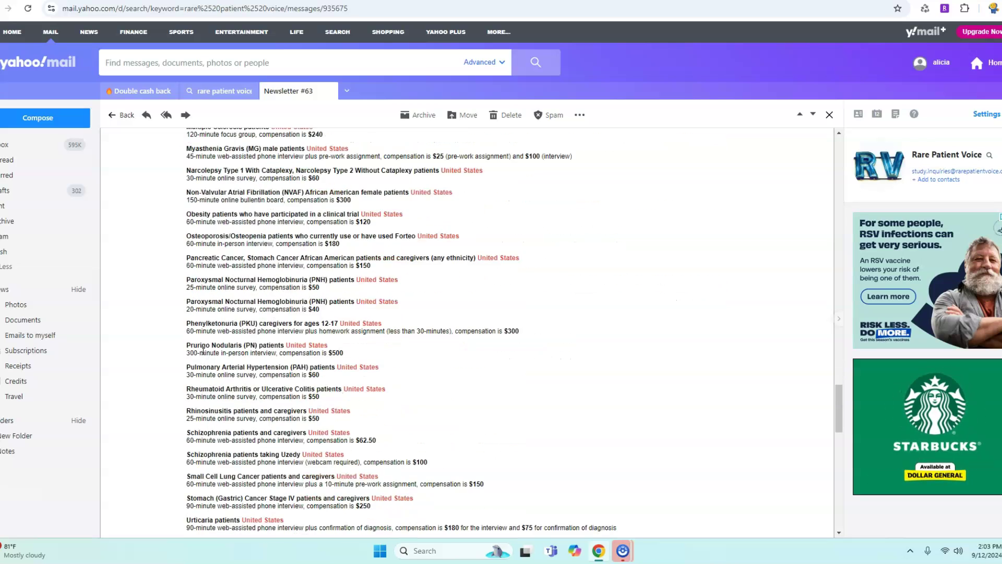
scroll(202, 353, "down", 2)
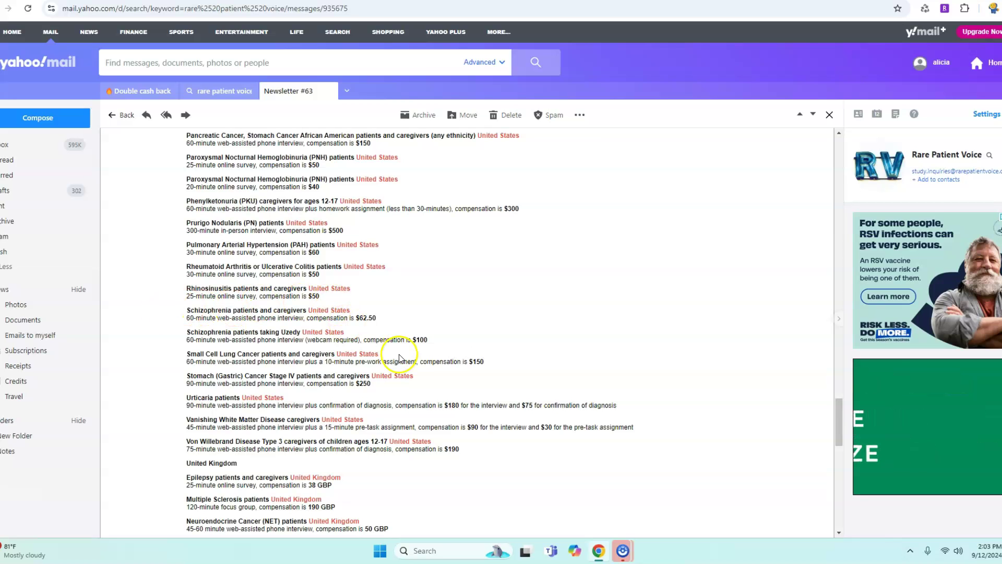
scroll(386, 371, "down", 1)
scroll(386, 372, "down", 1)
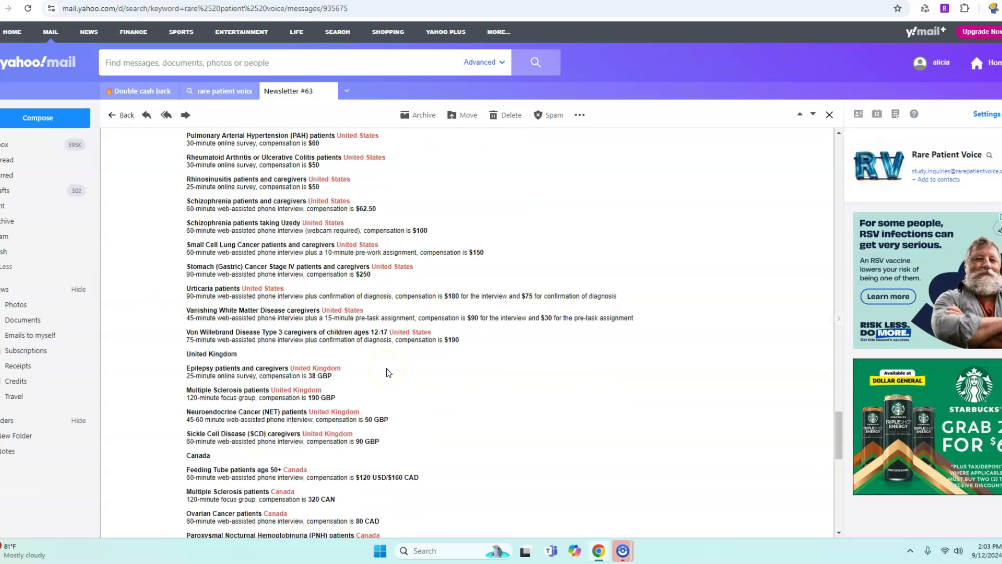
scroll(386, 371, "down", 1)
scroll(386, 371, "down", 1)
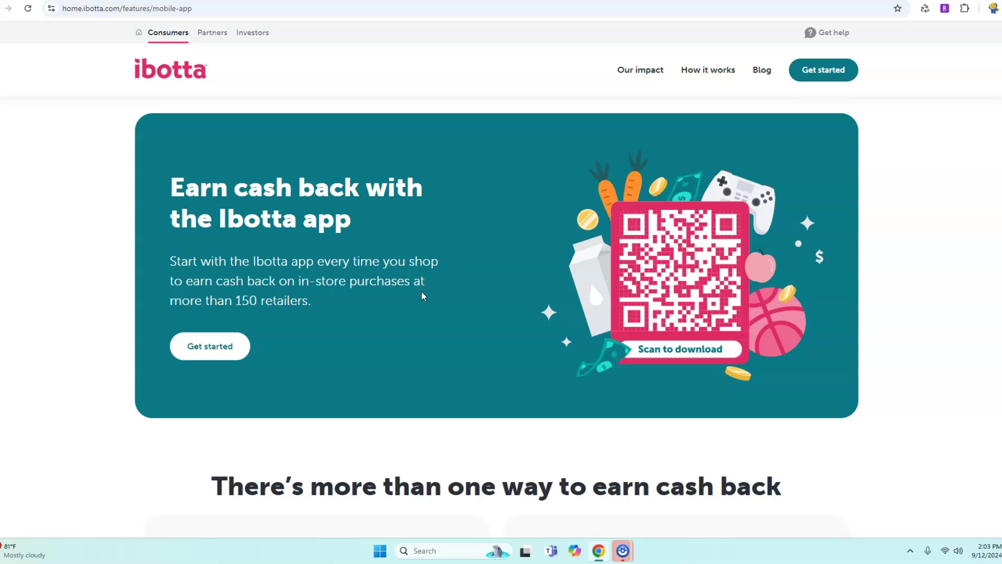
scroll(422, 291, "down", 4)
scroll(421, 292, "down", 3)
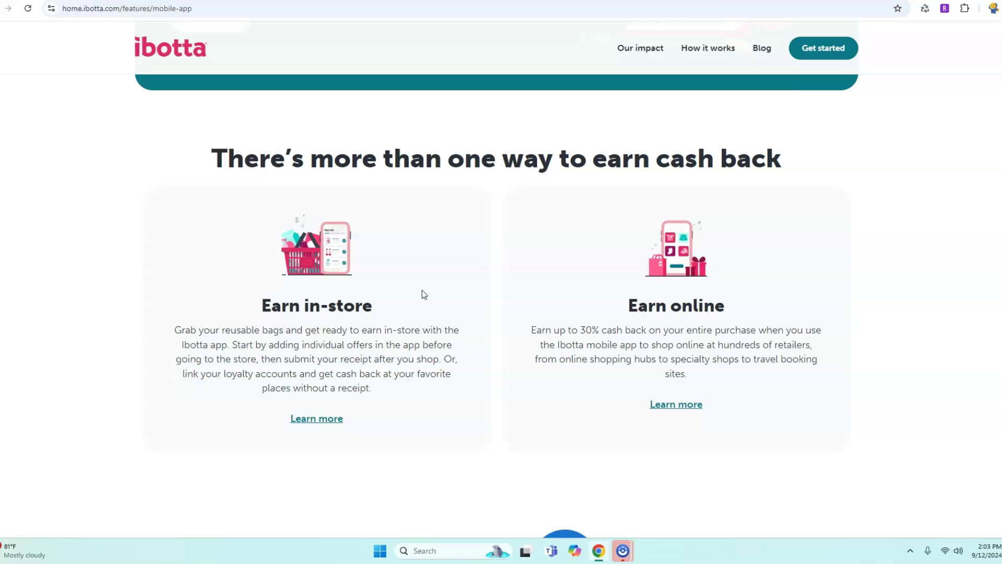
scroll(422, 295, "up", 4)
scroll(422, 295, "up", 4)
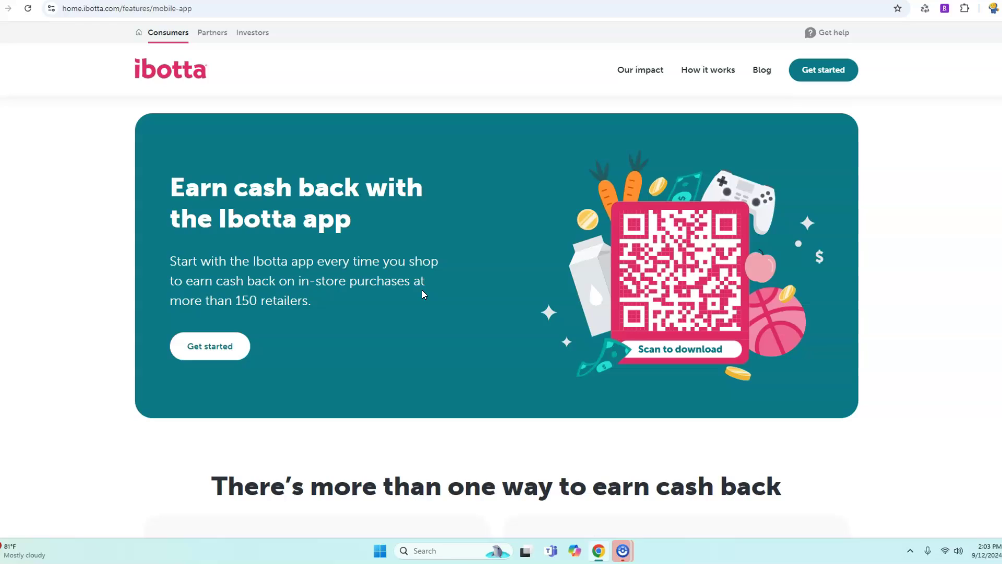